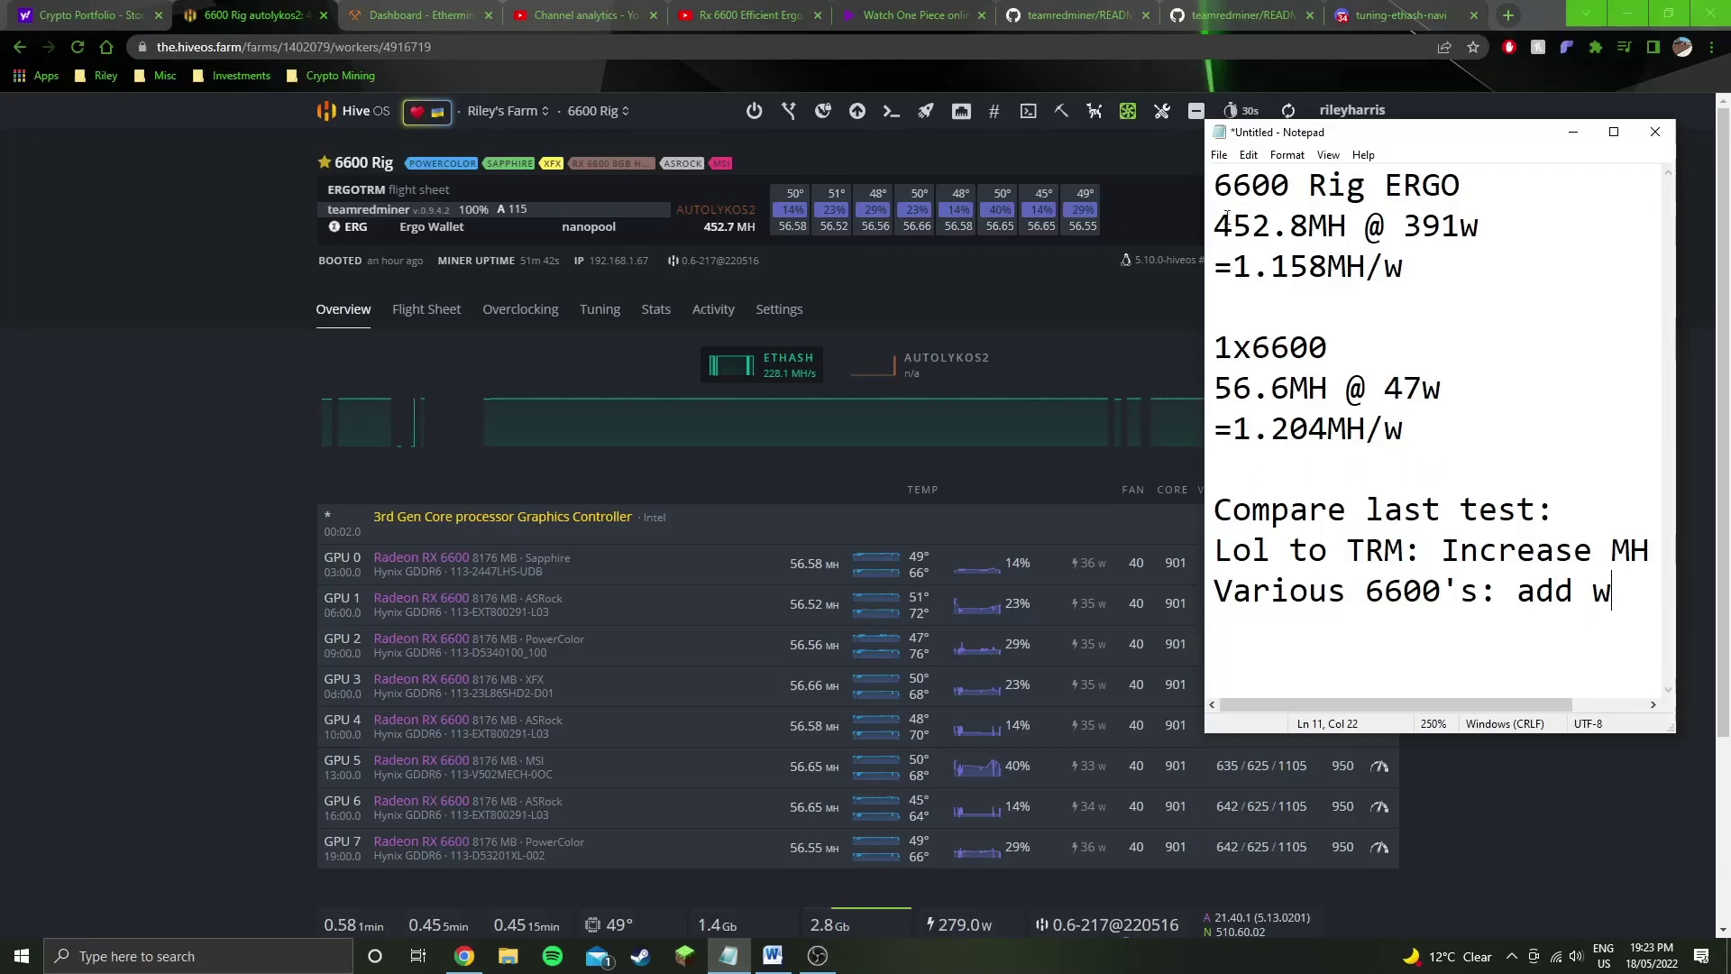
# Review the notes on the 6600 rig's Ergo hashrate, power draw and efficiency, and the single 6600 card's figures.
pyautogui.moveTo(1214, 225); pyautogui.dragTo(1460, 227)
pyautogui.click(1328, 227)
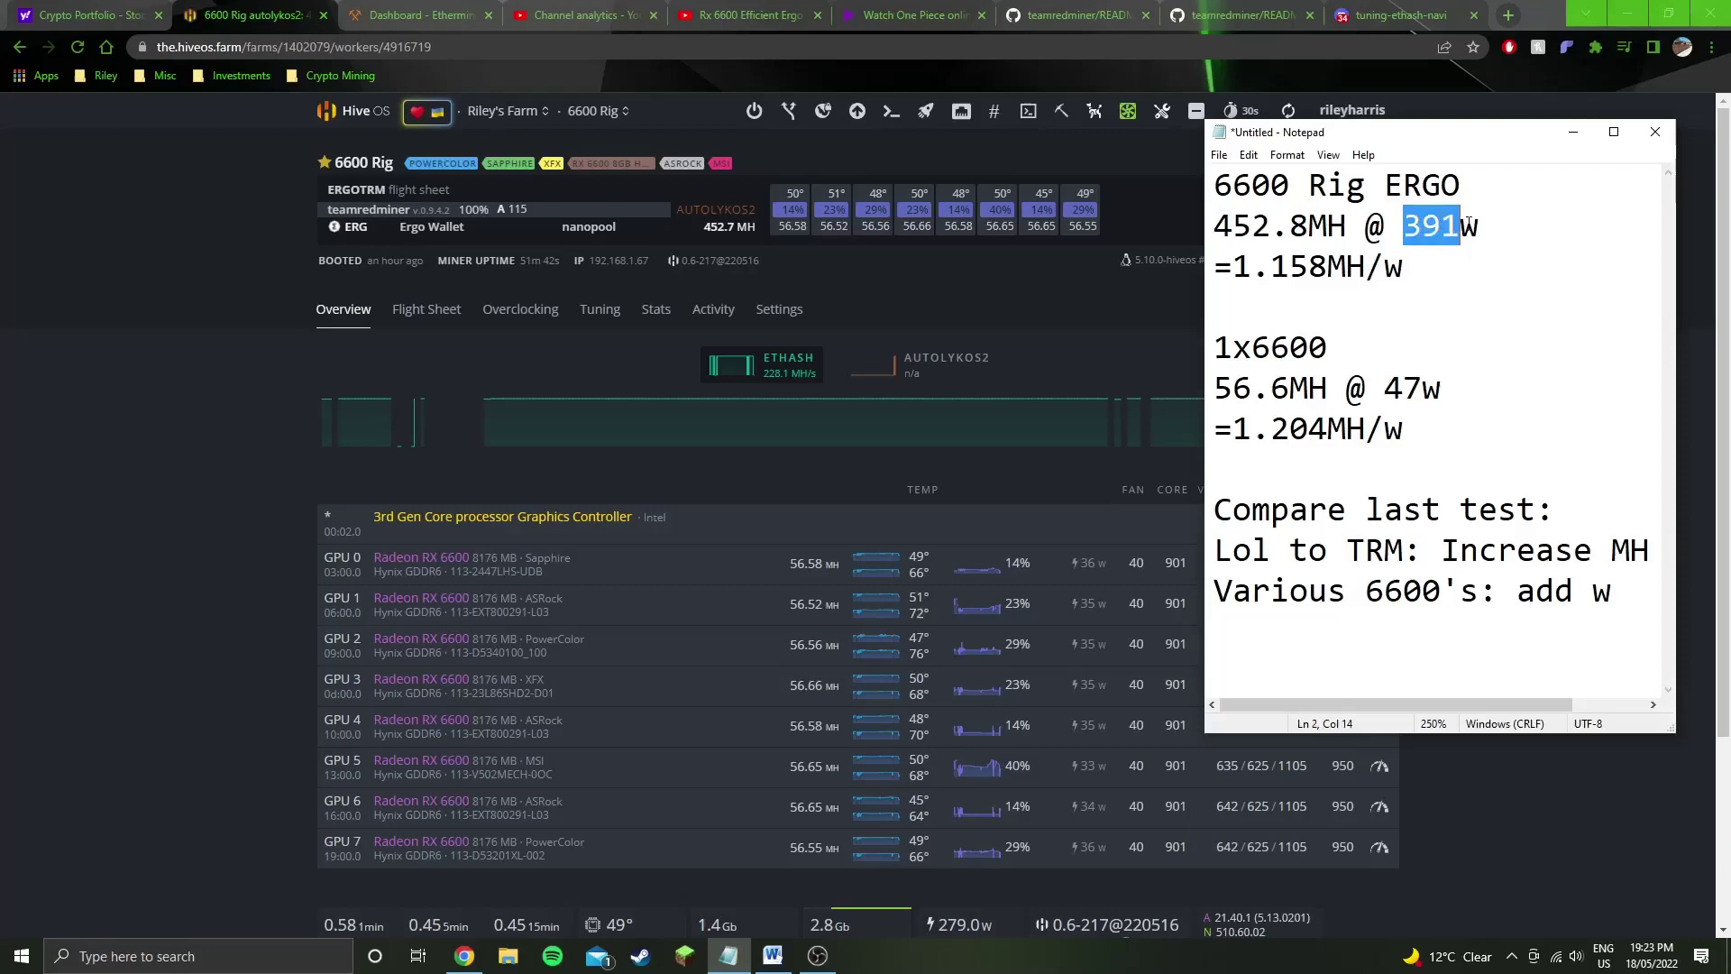
pyautogui.click(1480, 225)
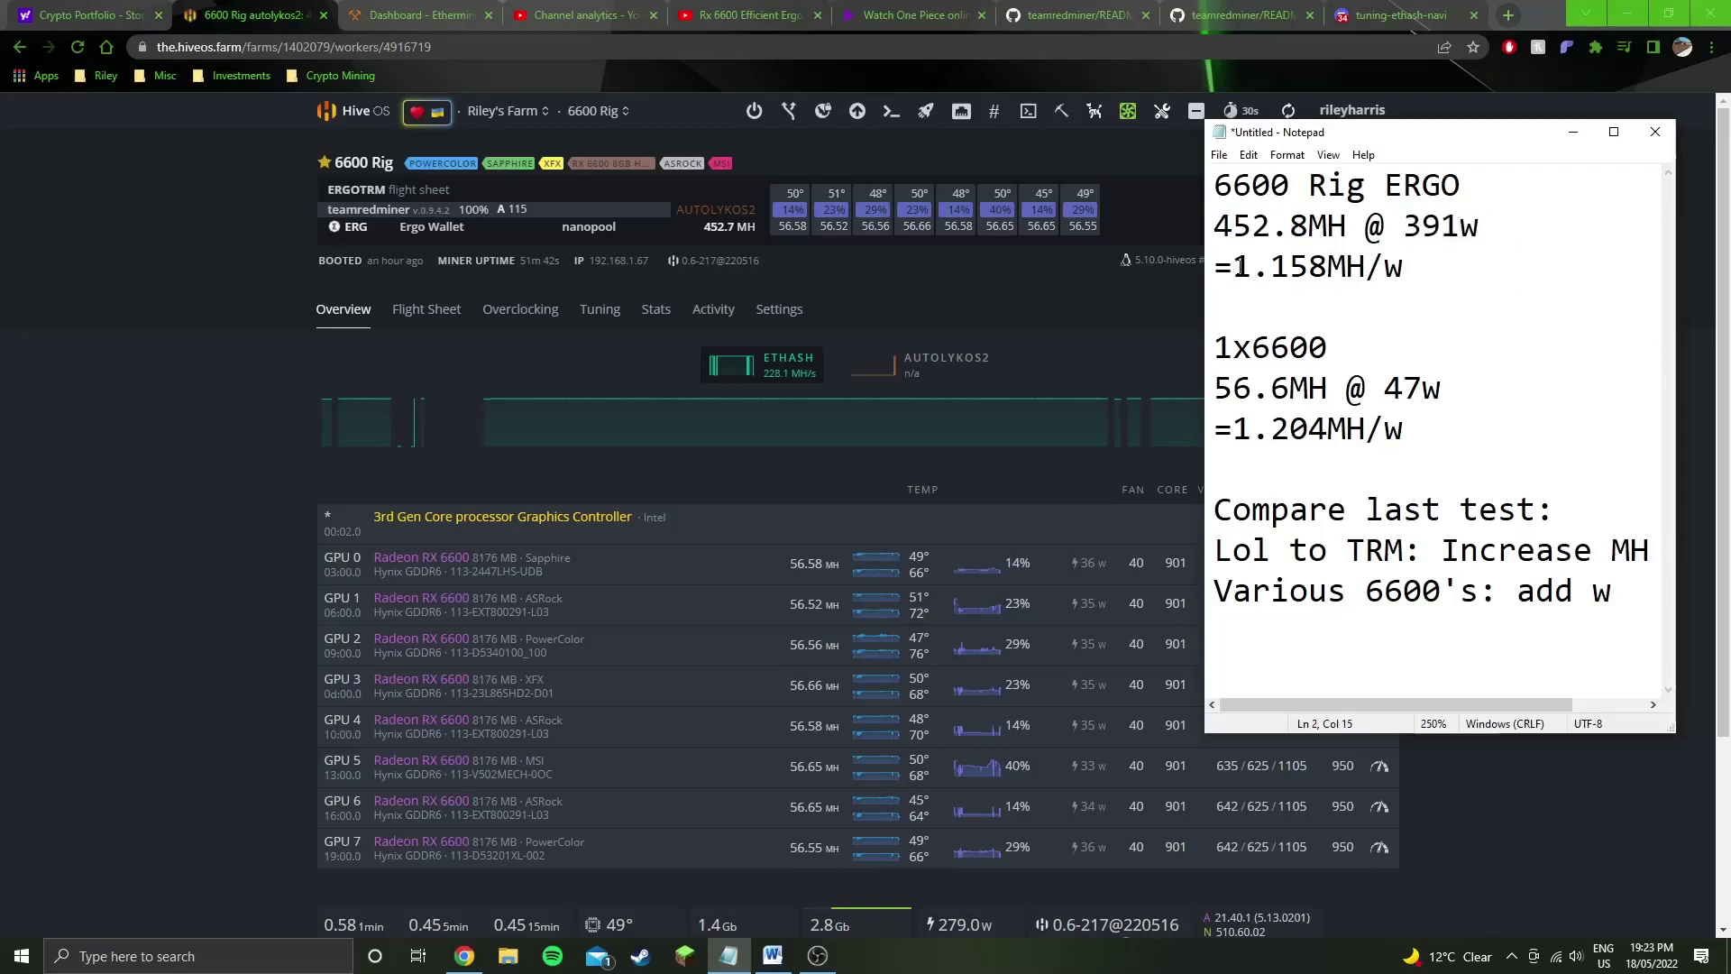
pyautogui.moveTo(1232, 268); pyautogui.dragTo(1311, 263)
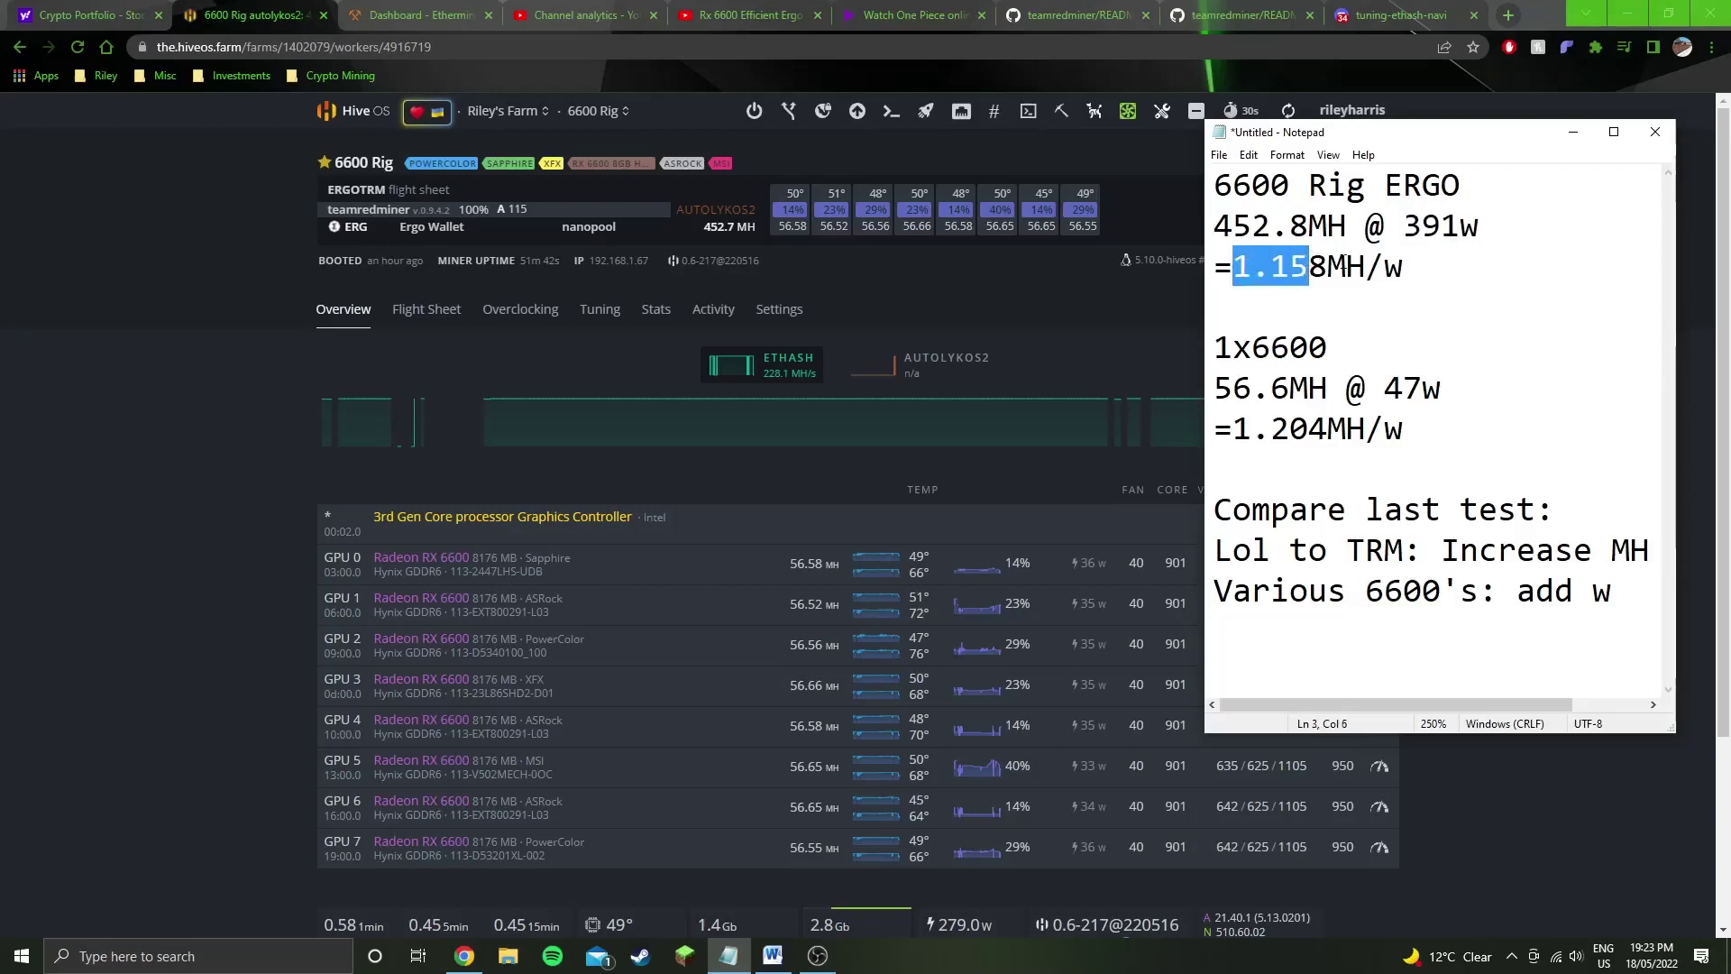
pyautogui.click(1328, 266)
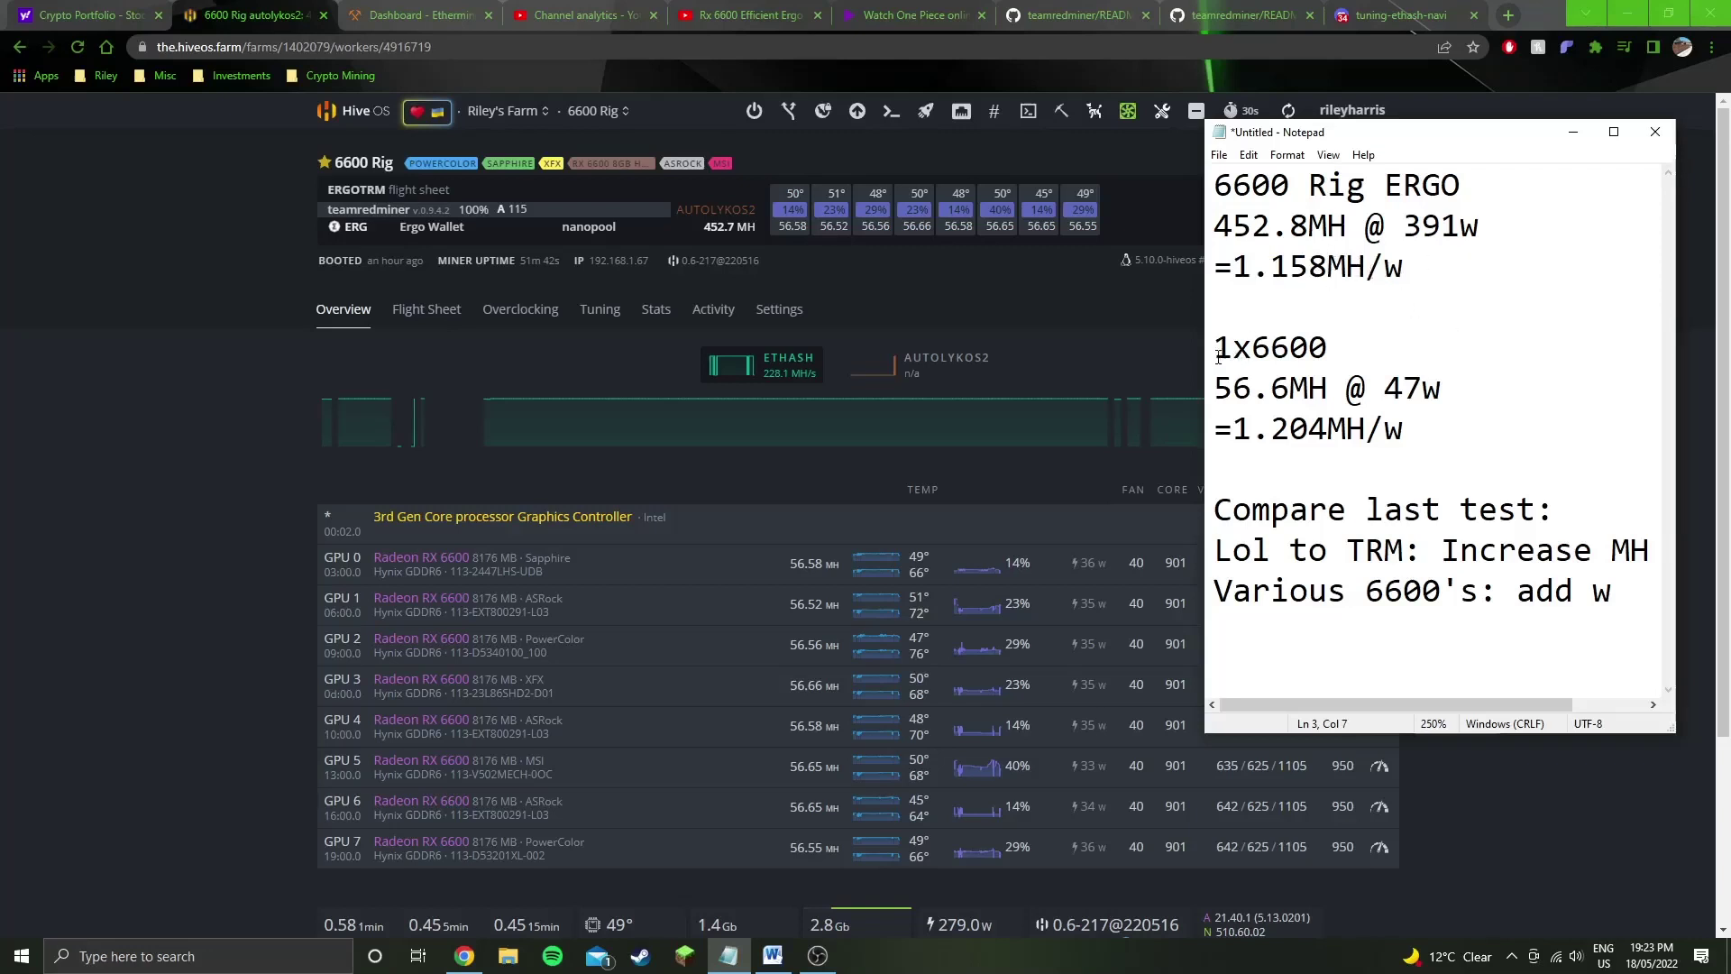
pyautogui.moveTo(1214, 347); pyautogui.dragTo(1347, 390)
pyautogui.click(1385, 388)
# Examine the earlier YouTube video "Rx 6600 Efficient Ergo Overclocks | 53MH @ 45w Wall" and the details below it.
pyautogui.click(745, 7)
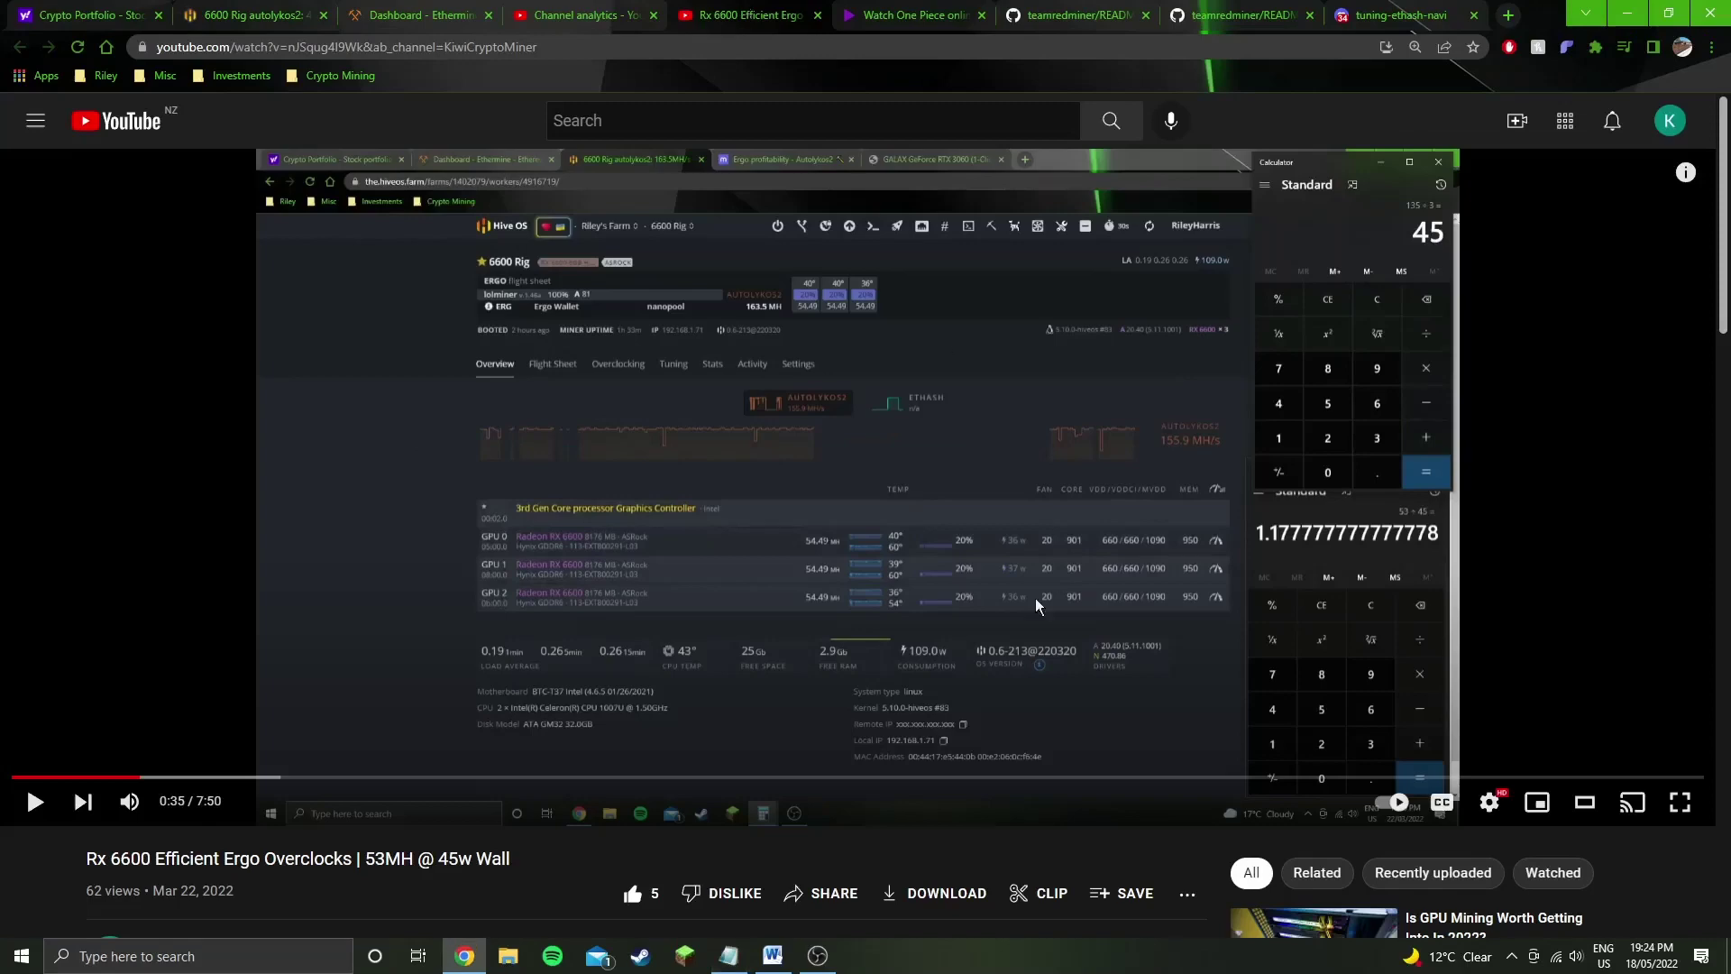
pyautogui.scroll(-3, 317, 653)
pyautogui.moveTo(366, 589); pyautogui.dragTo(474, 590)
pyautogui.click(431, 585)
pyautogui.scroll(3, 482, 586)
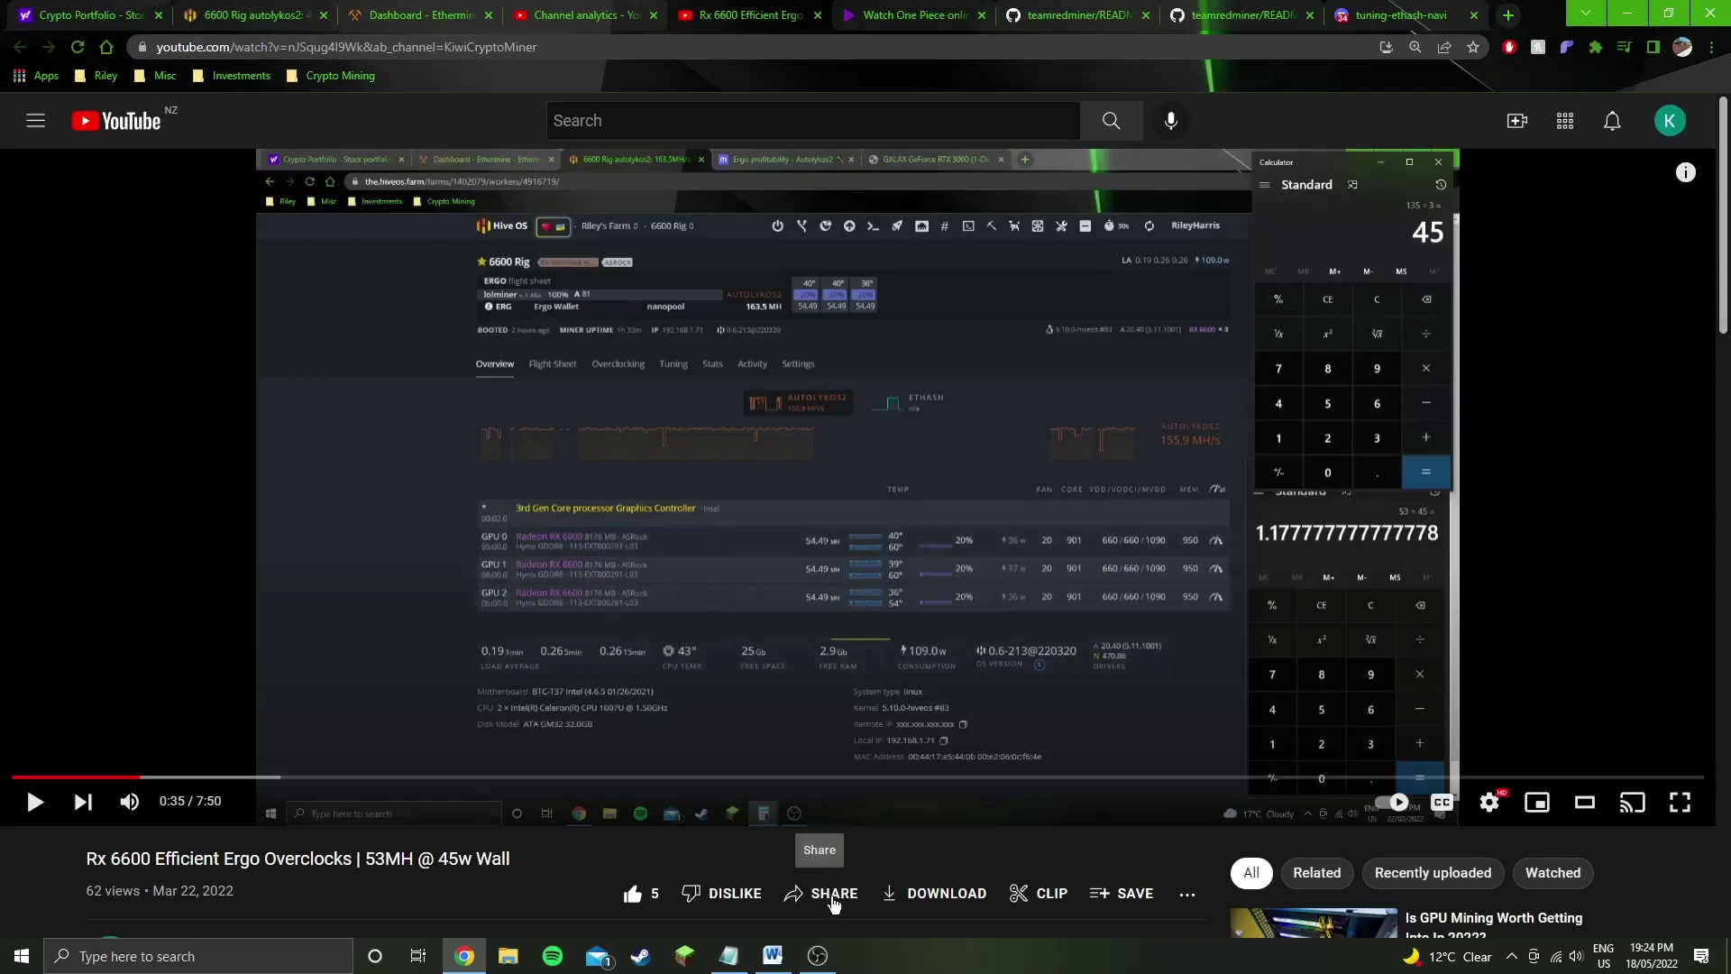
# Consult the last-test comparison notes and check which miner the 6600 Rig runs in Hive OS.
pyautogui.click(729, 955)
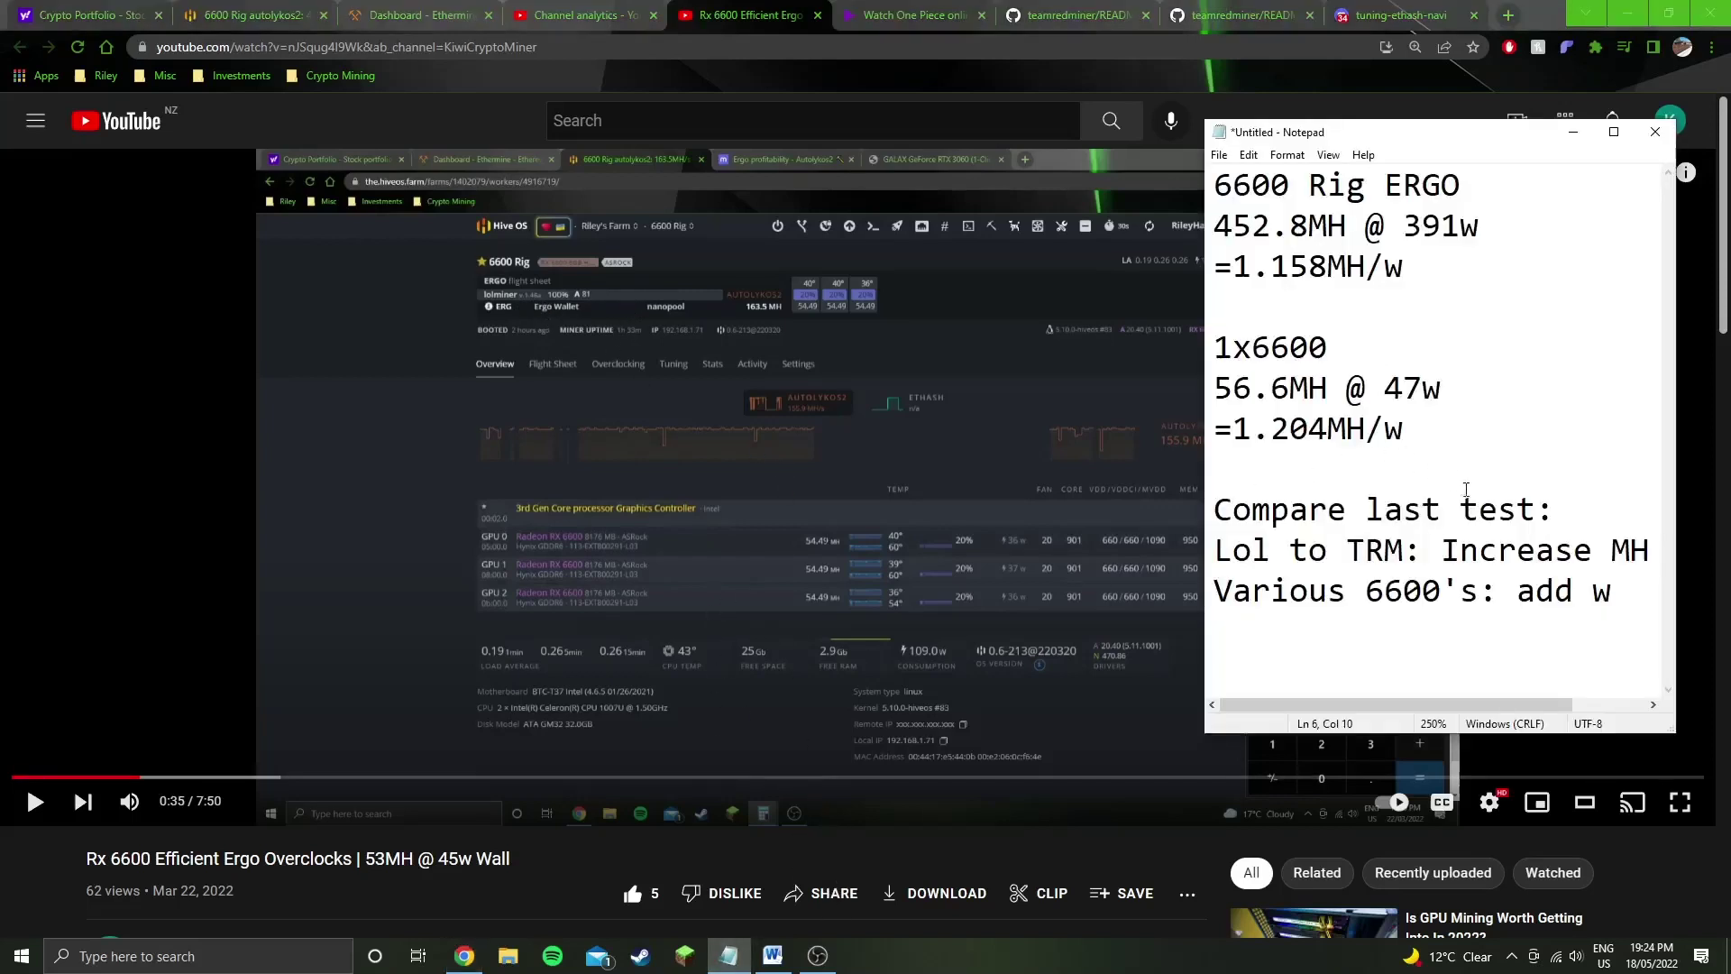
pyautogui.click(251, 9)
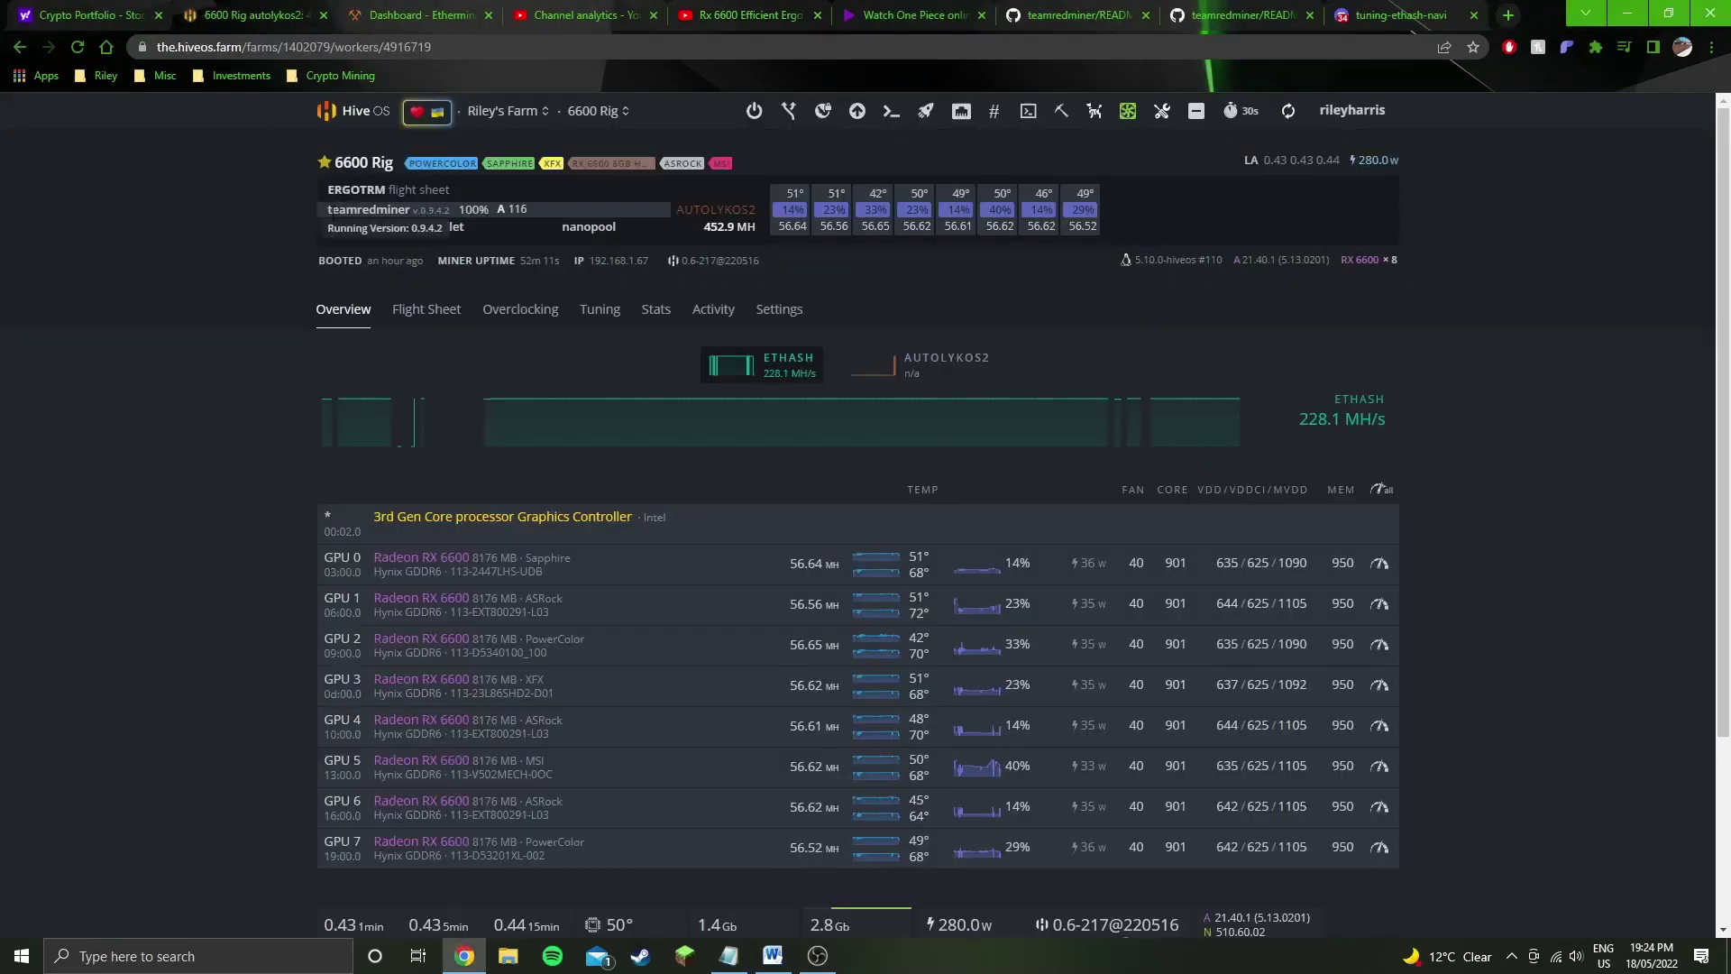
pyautogui.moveTo(333, 209); pyautogui.dragTo(411, 209)
pyautogui.click(241, 370)
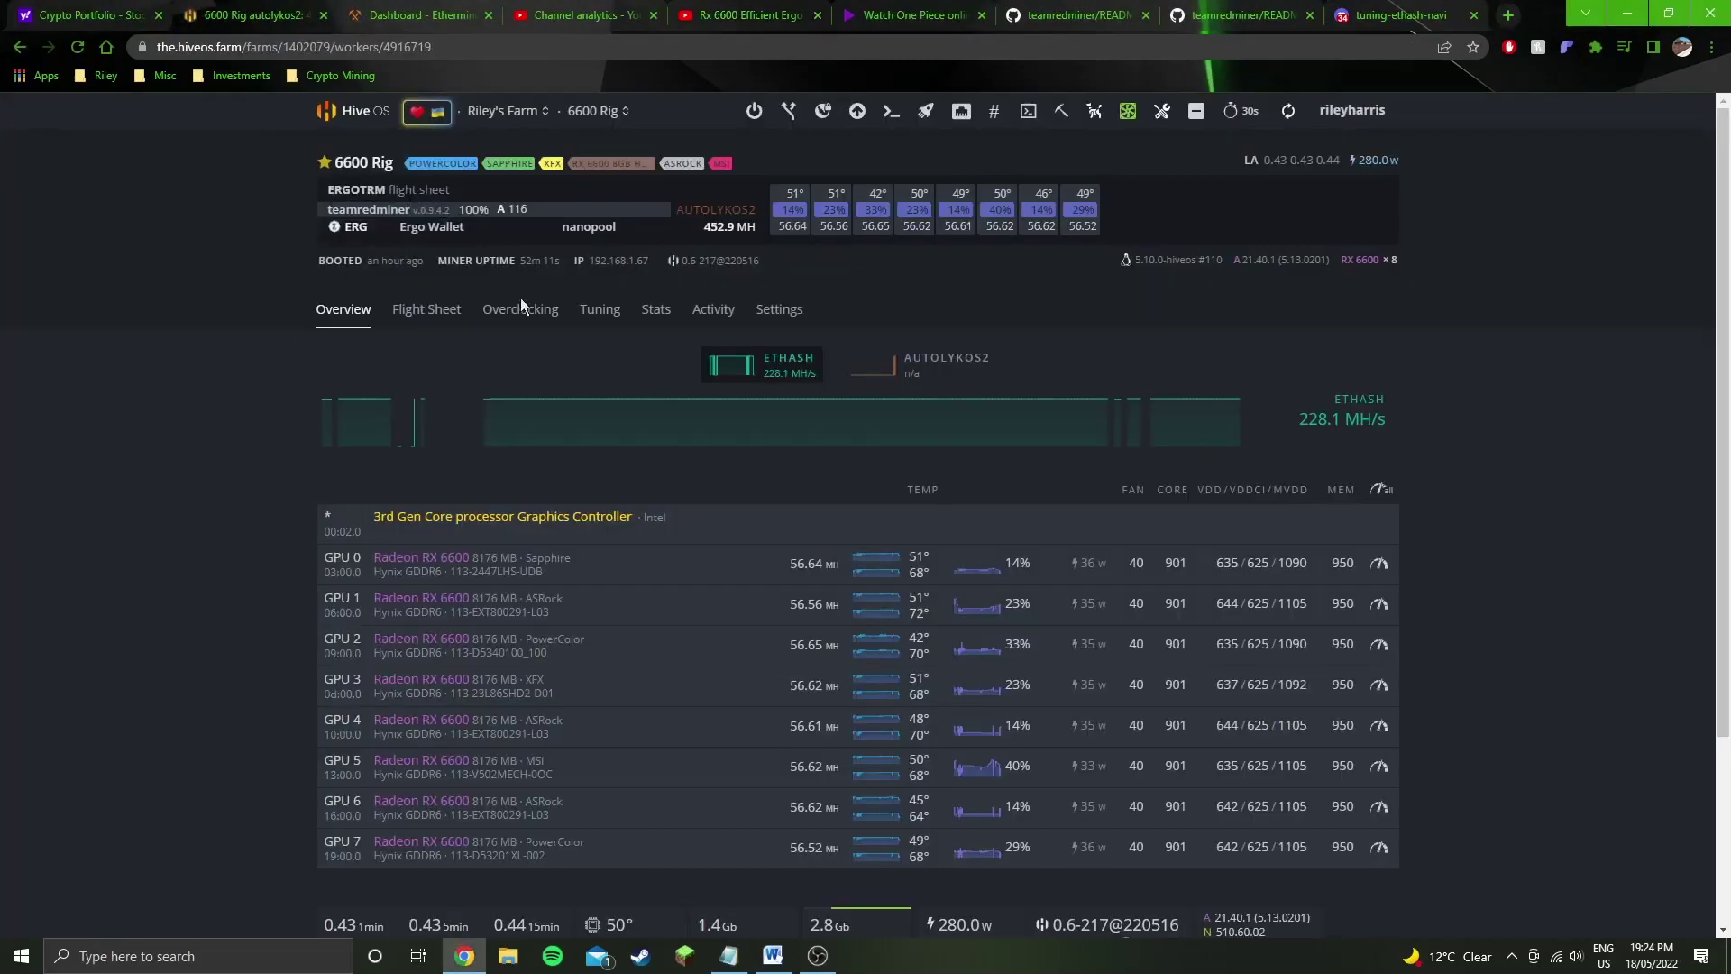
# Compare the earlier video's rig with the current 6600 Rig and the notes about miner change and various 6600 cards.
pyautogui.click(729, 955)
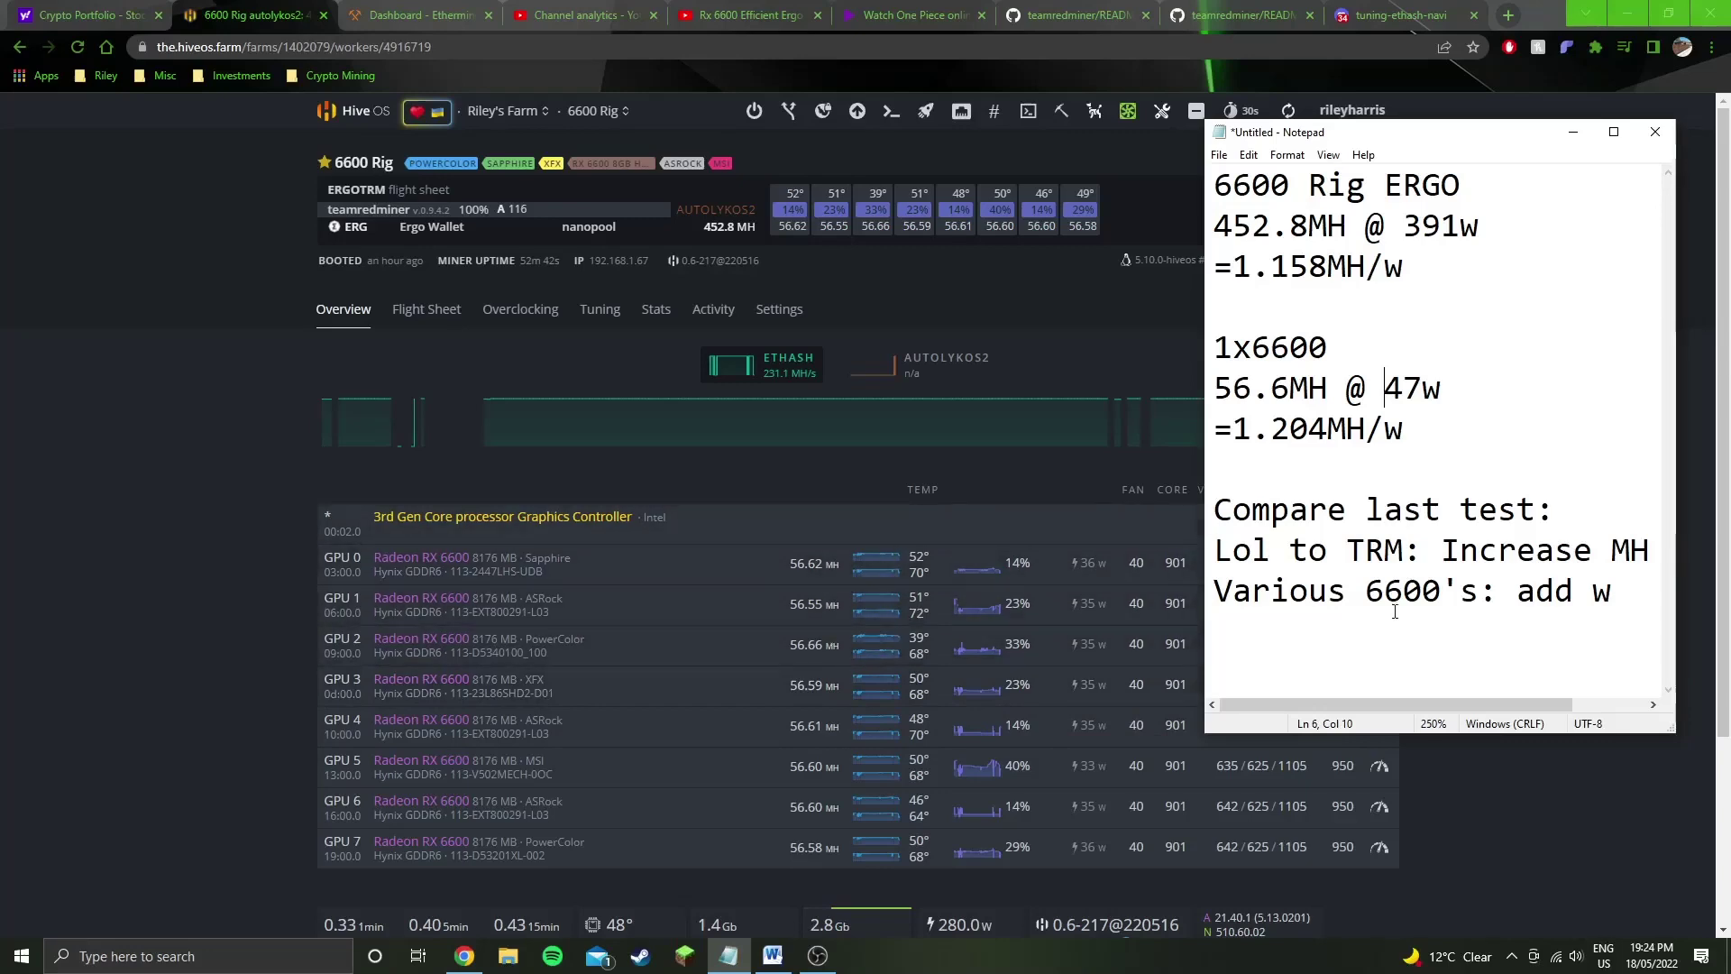
pyautogui.click(748, 14)
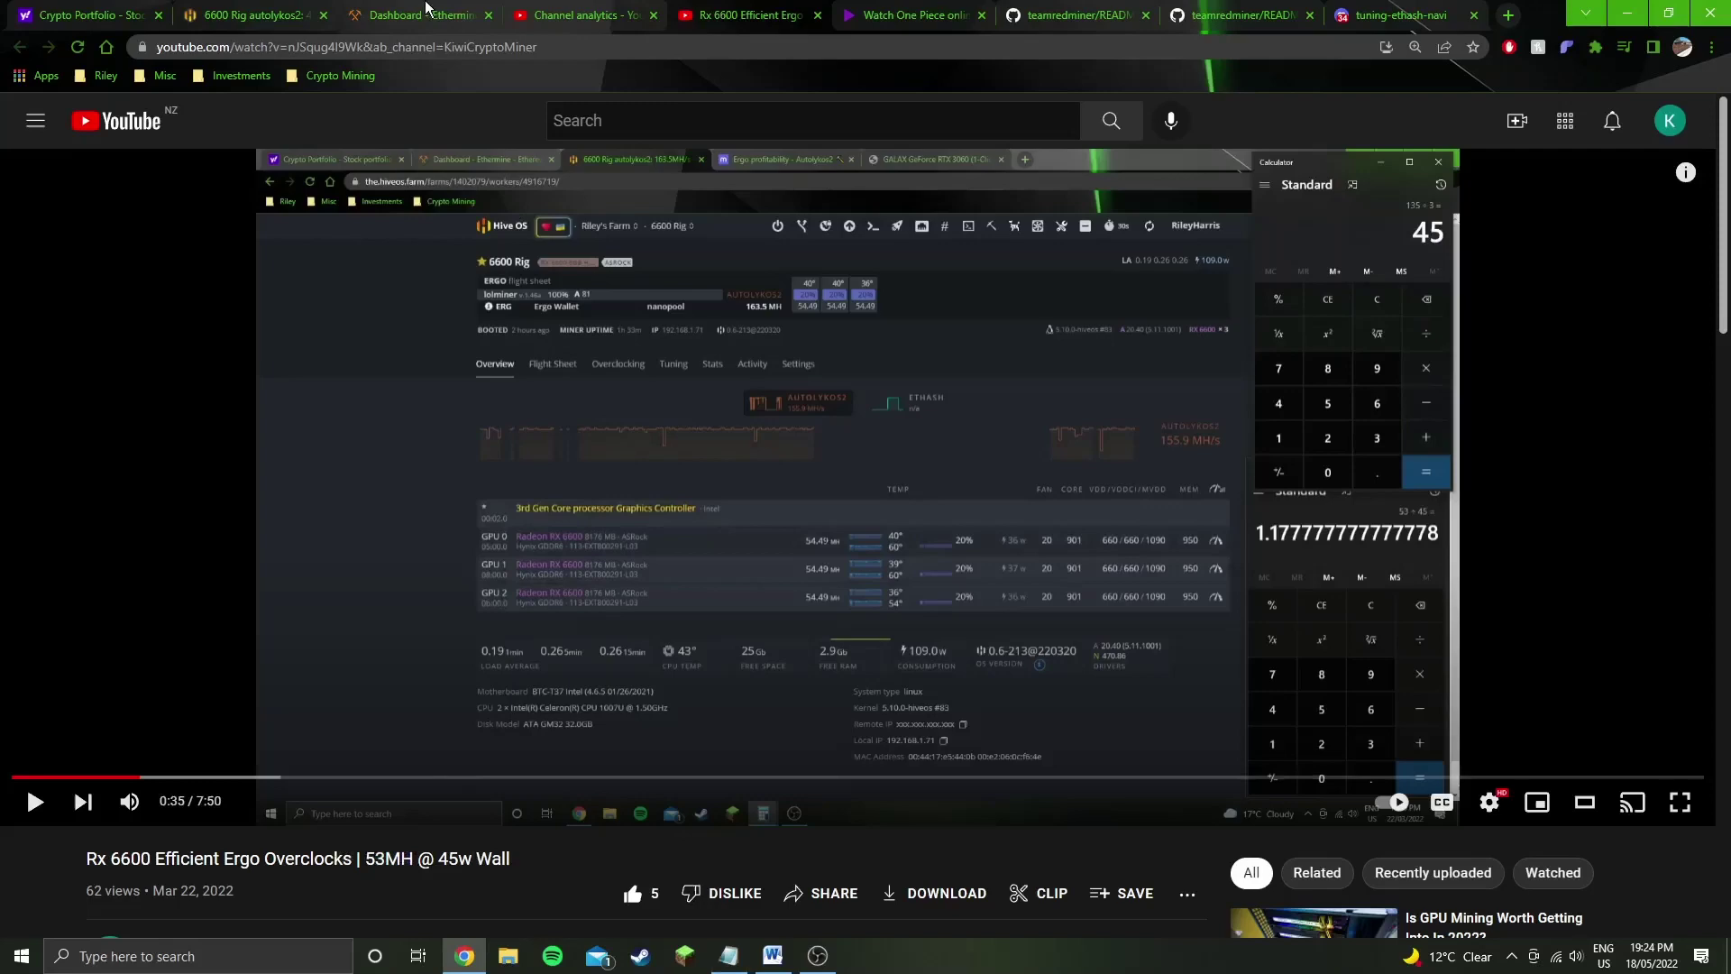
pyautogui.click(257, 7)
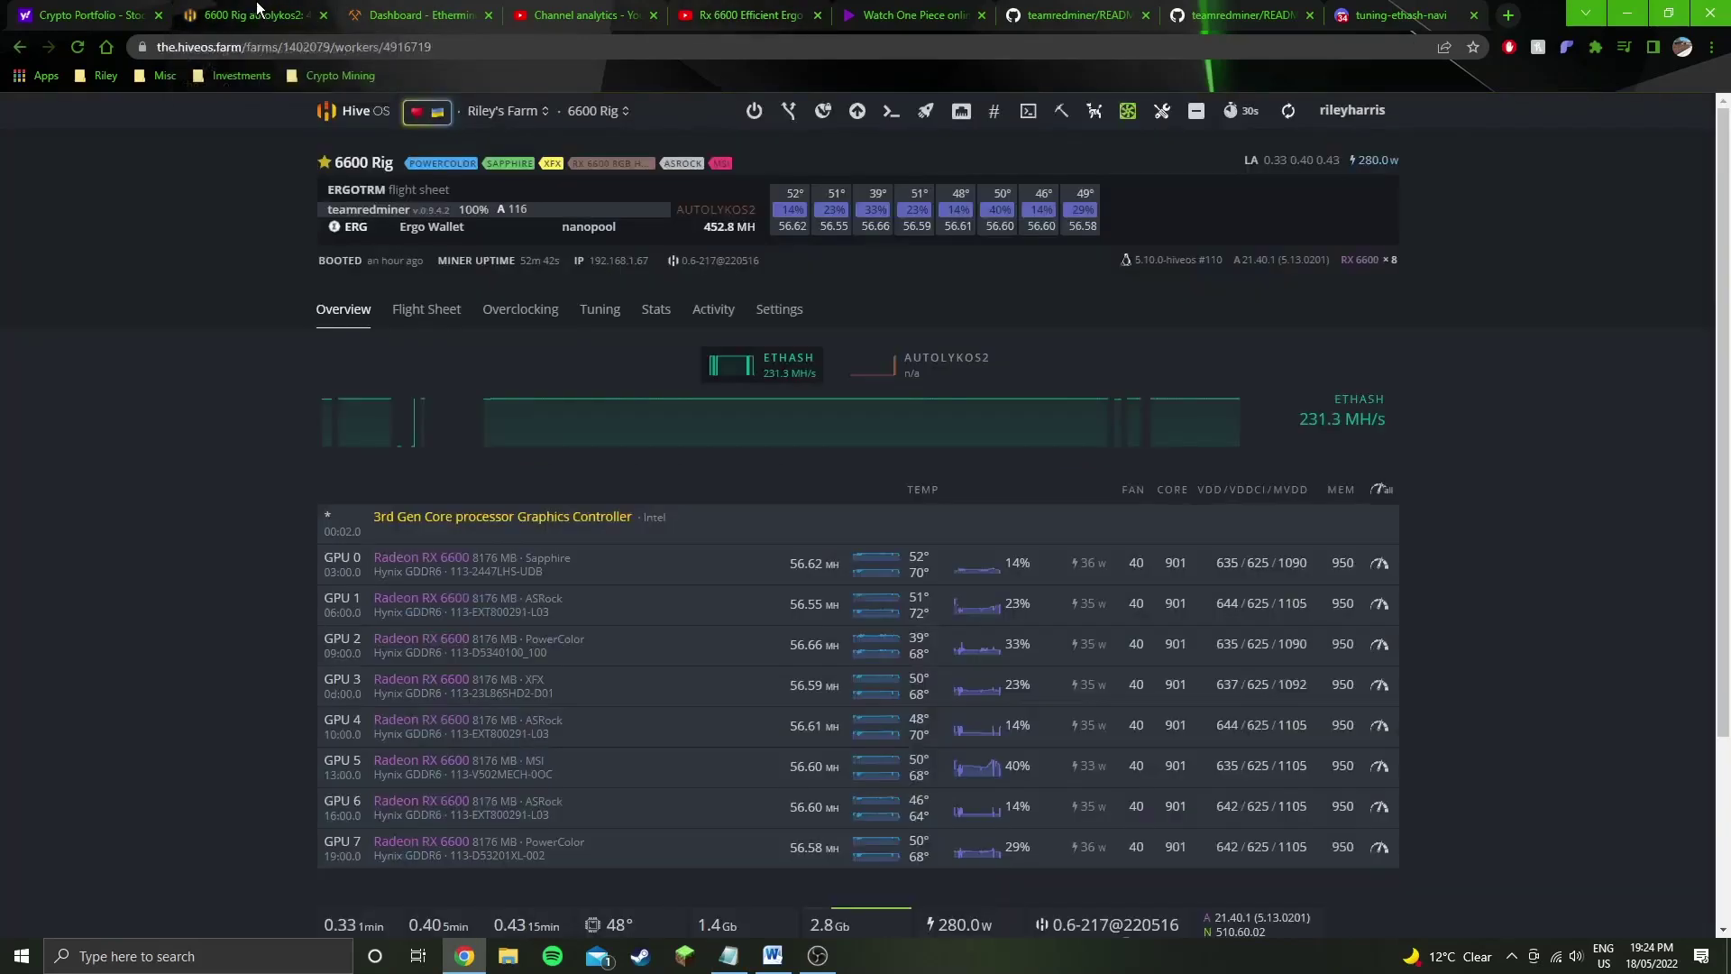
pyautogui.click(729, 958)
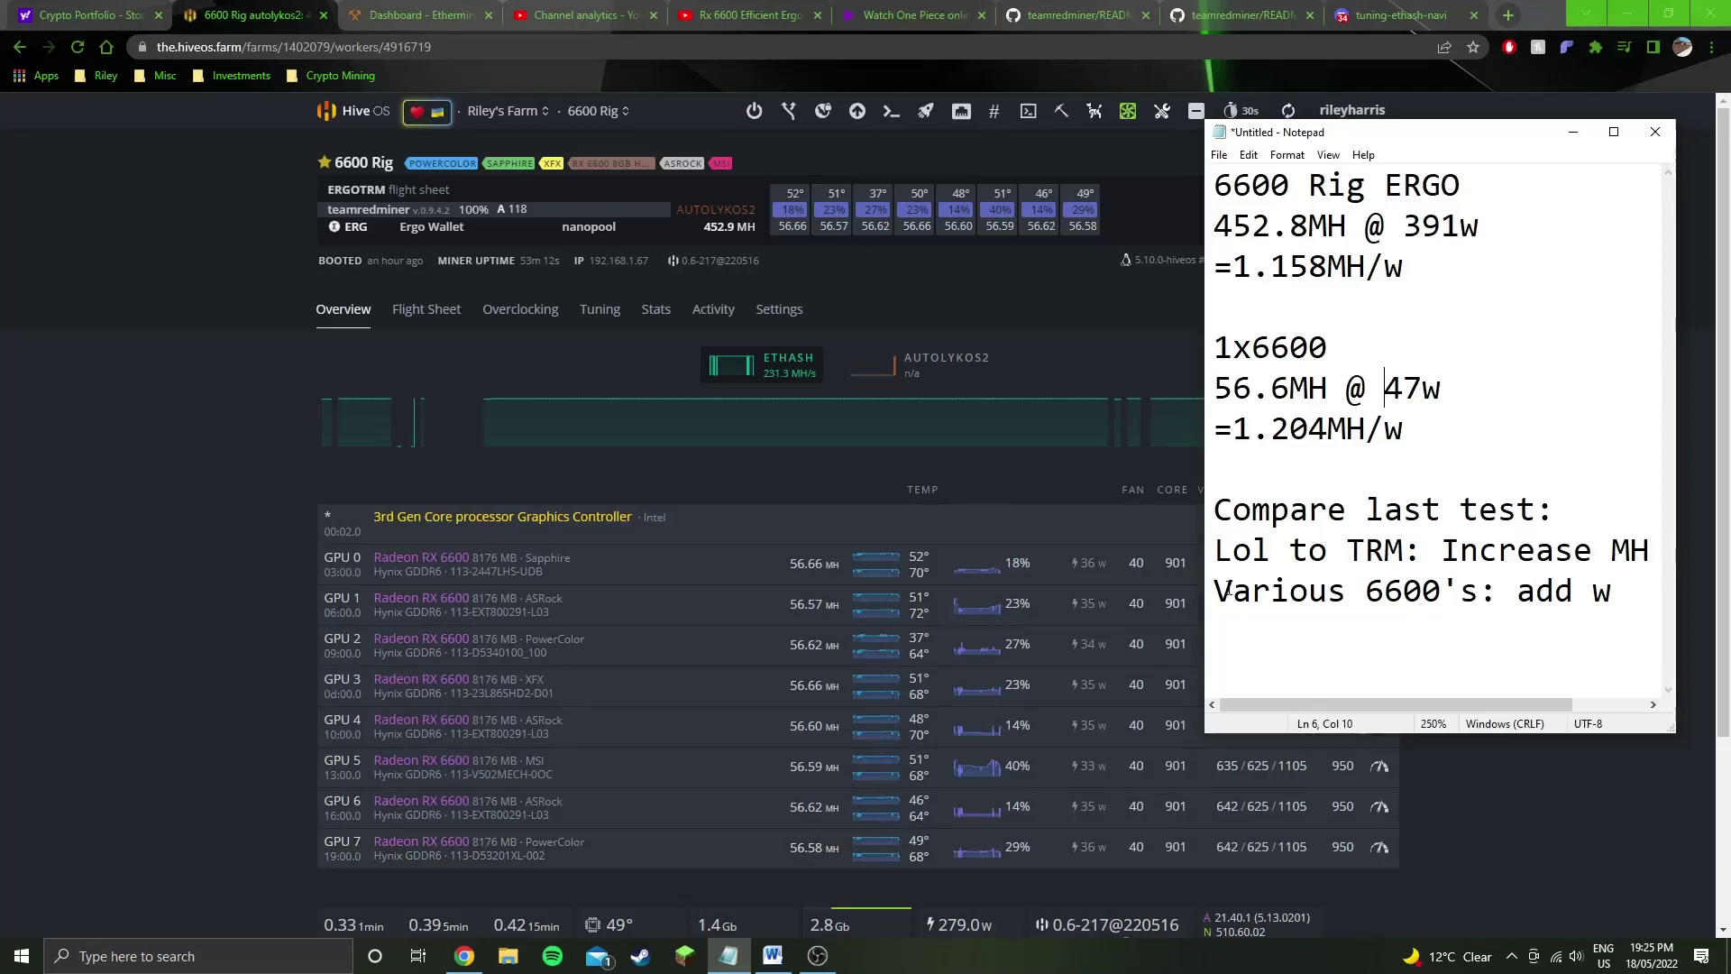
pyautogui.moveTo(1229, 591); pyautogui.dragTo(1415, 592)
pyautogui.click(1462, 593)
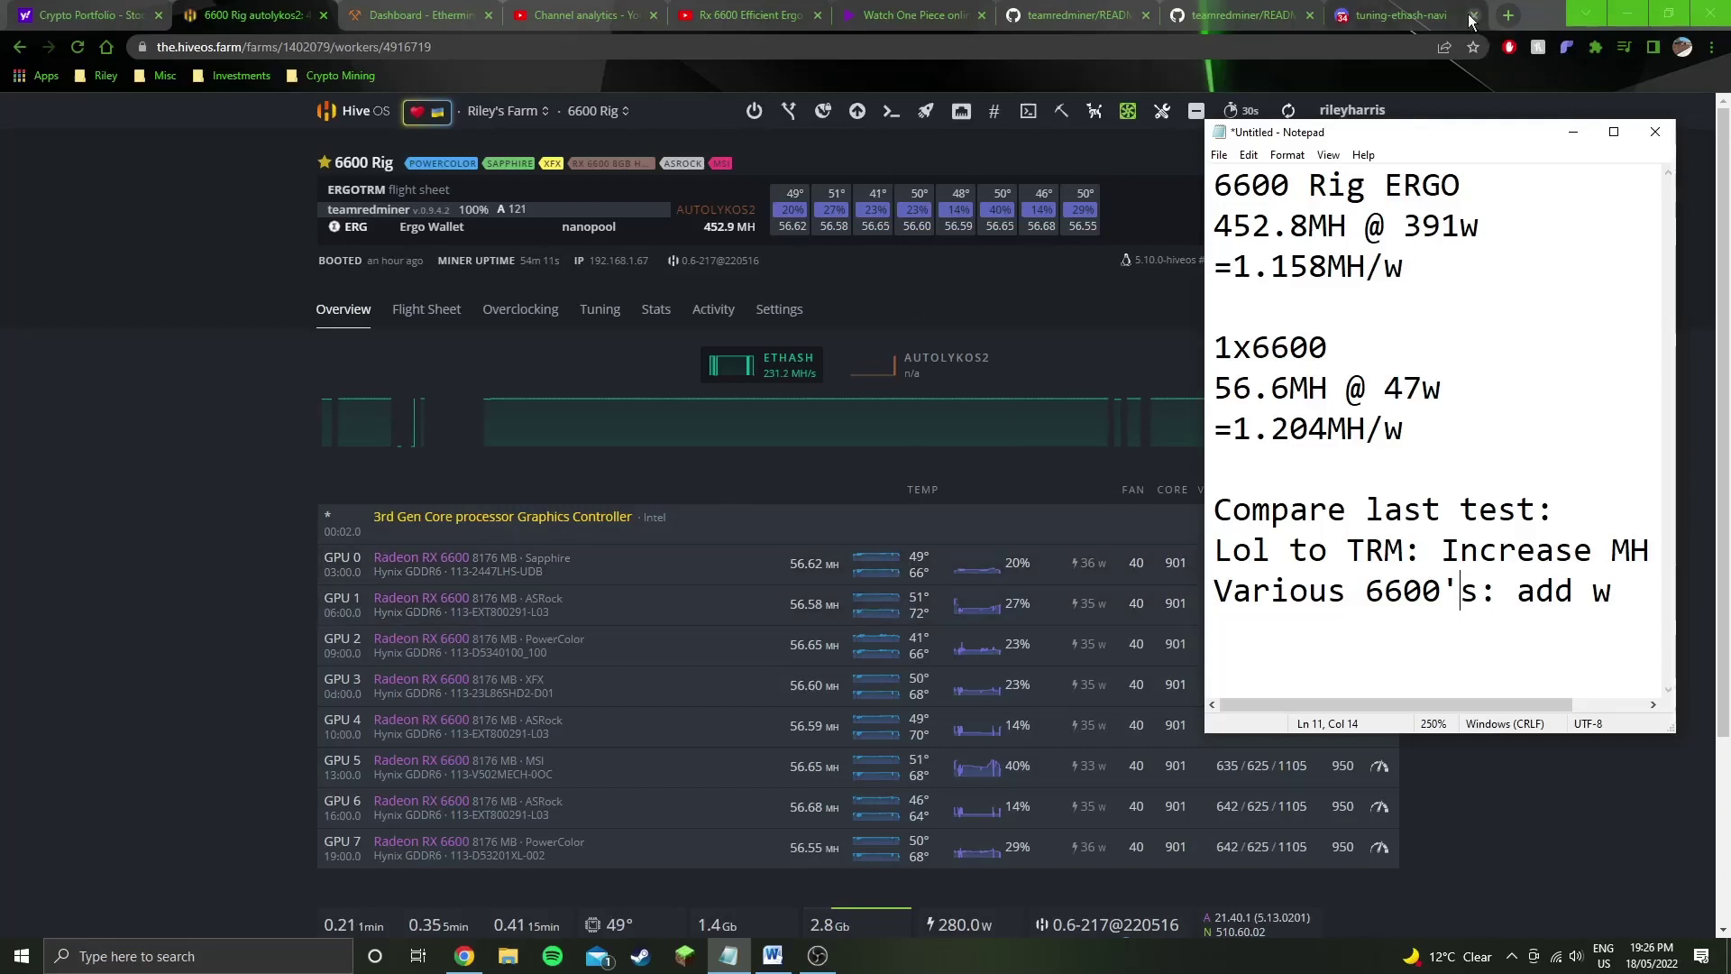
# Search for "miner stat ergo" in a new browser tab and open minerstat's Ergo hardware profitability list.
pyautogui.click(1508, 15)
pyautogui.write('mine')
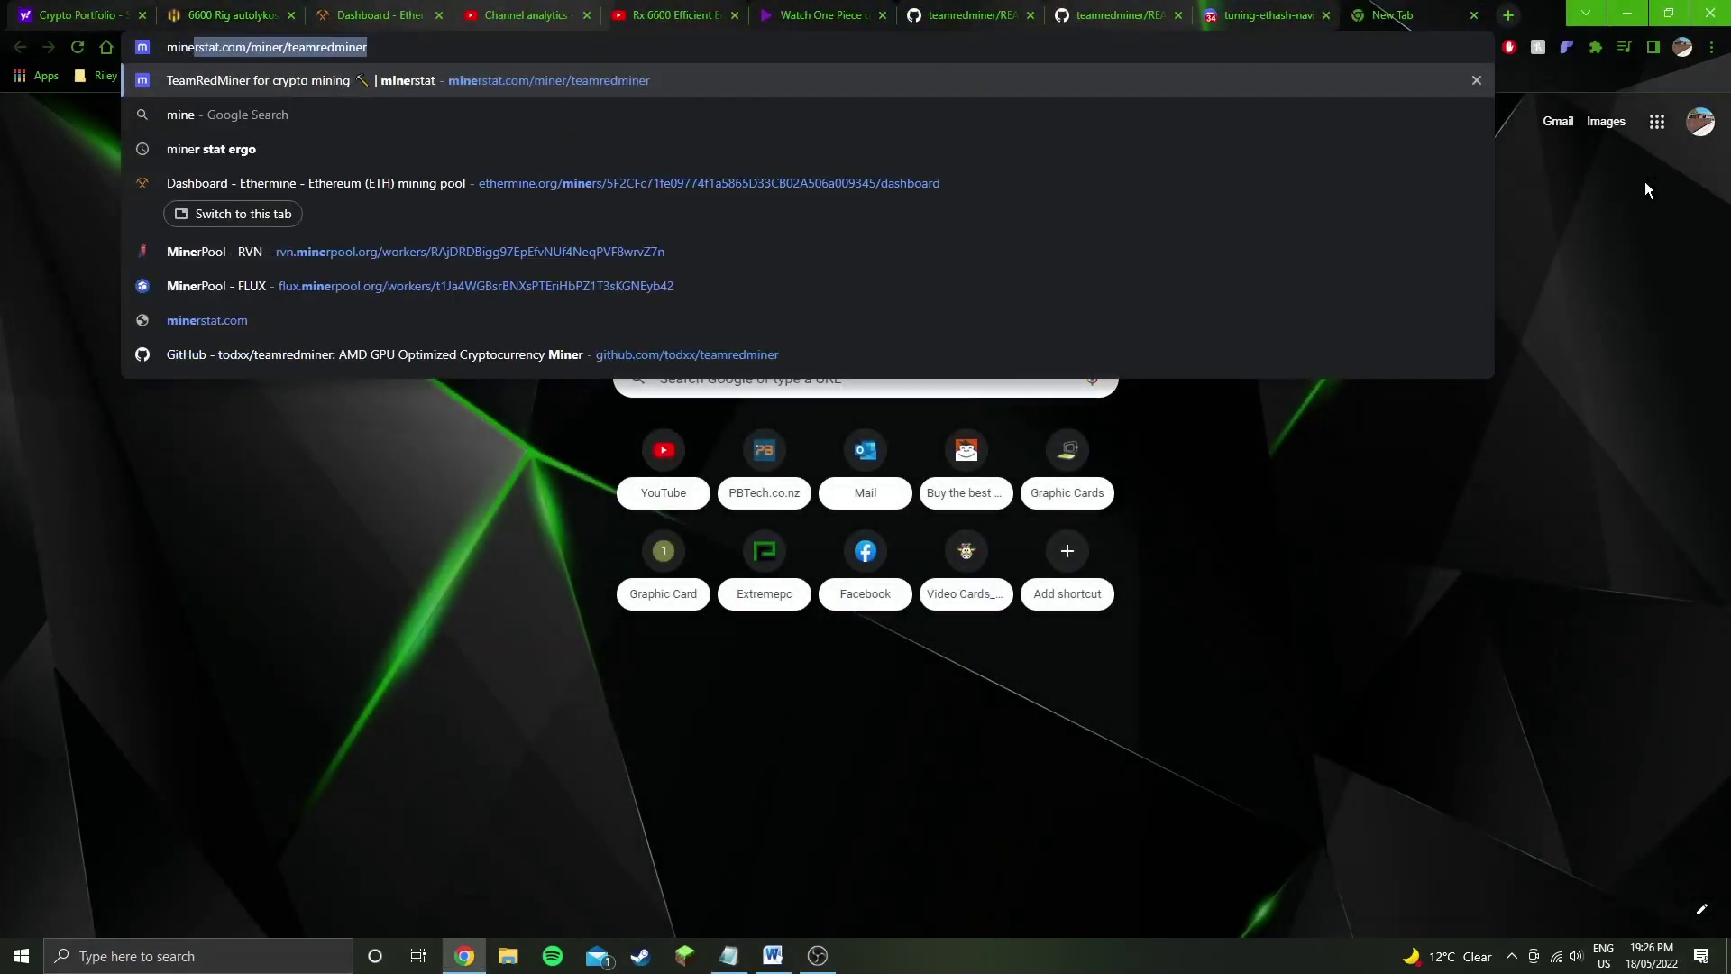
pyautogui.click(284, 146)
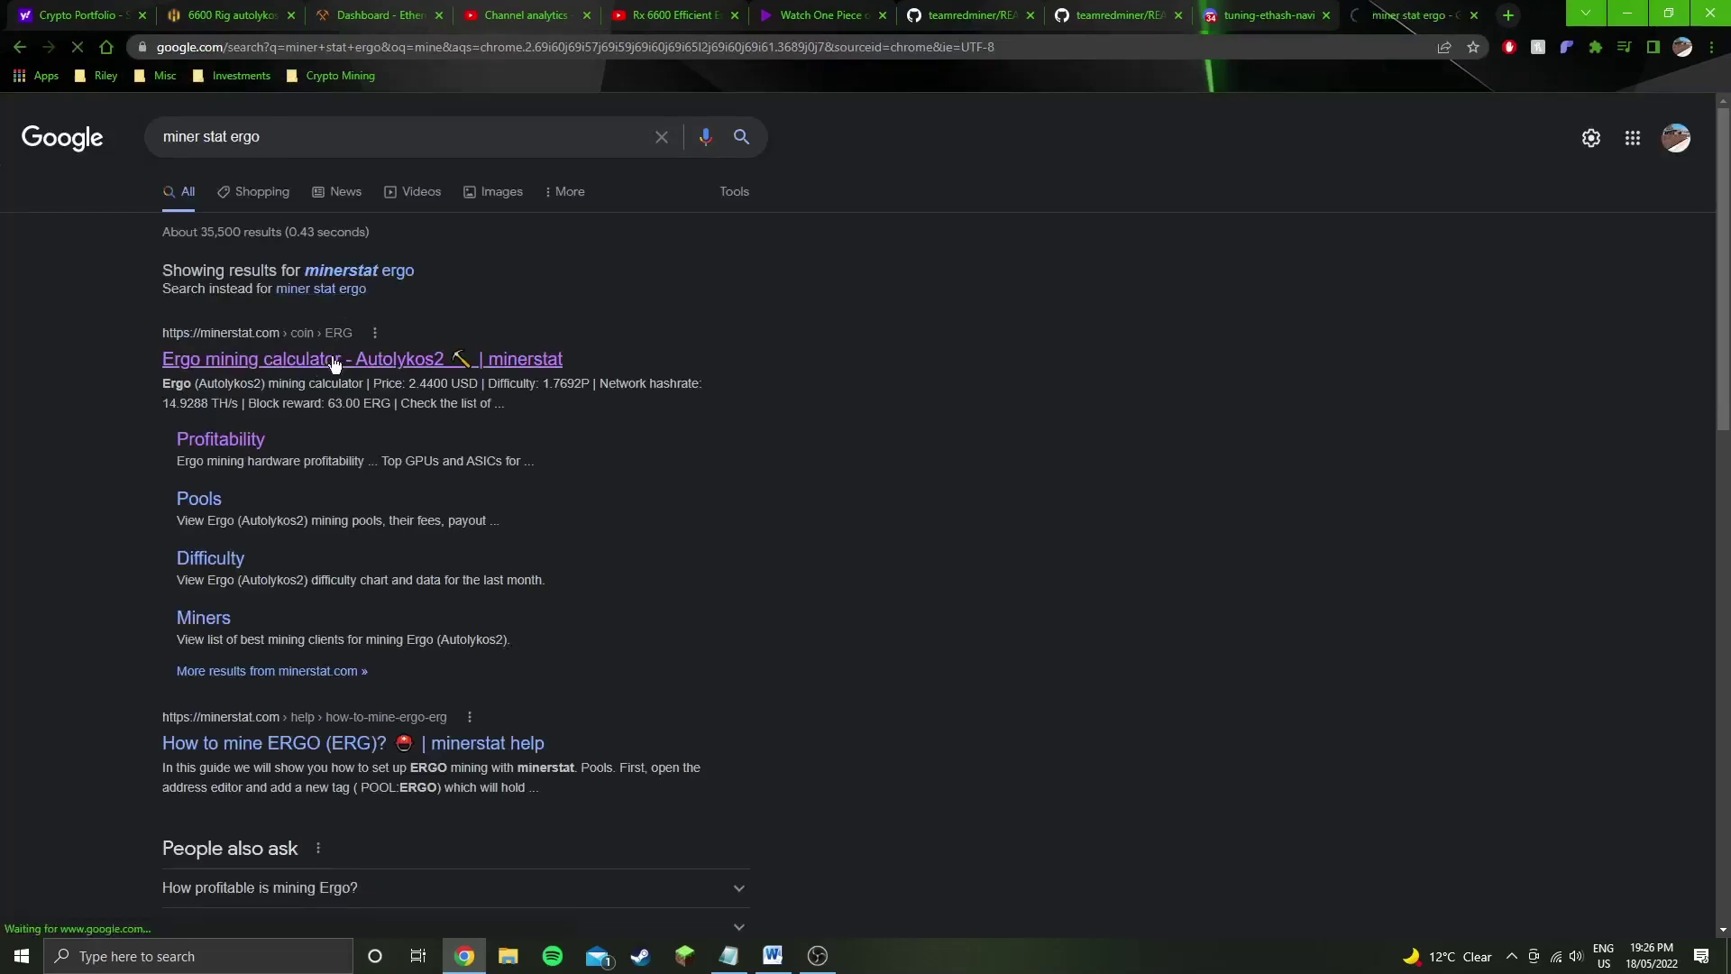
pyautogui.click(334, 363)
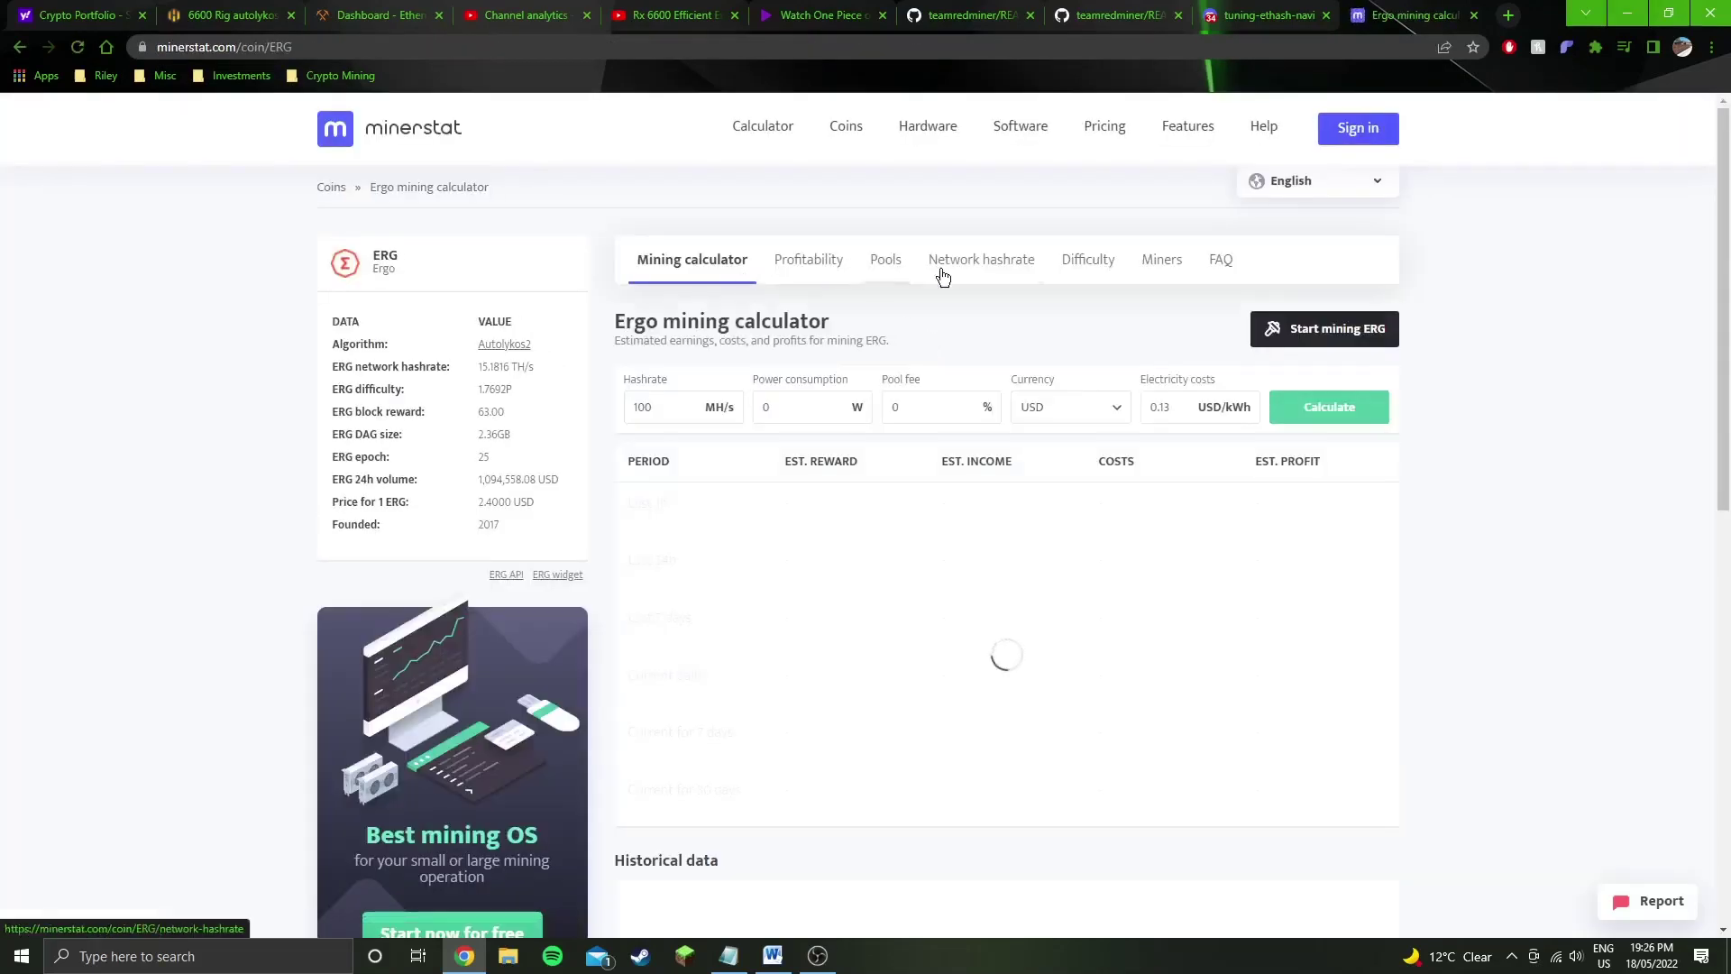
pyautogui.click(820, 262)
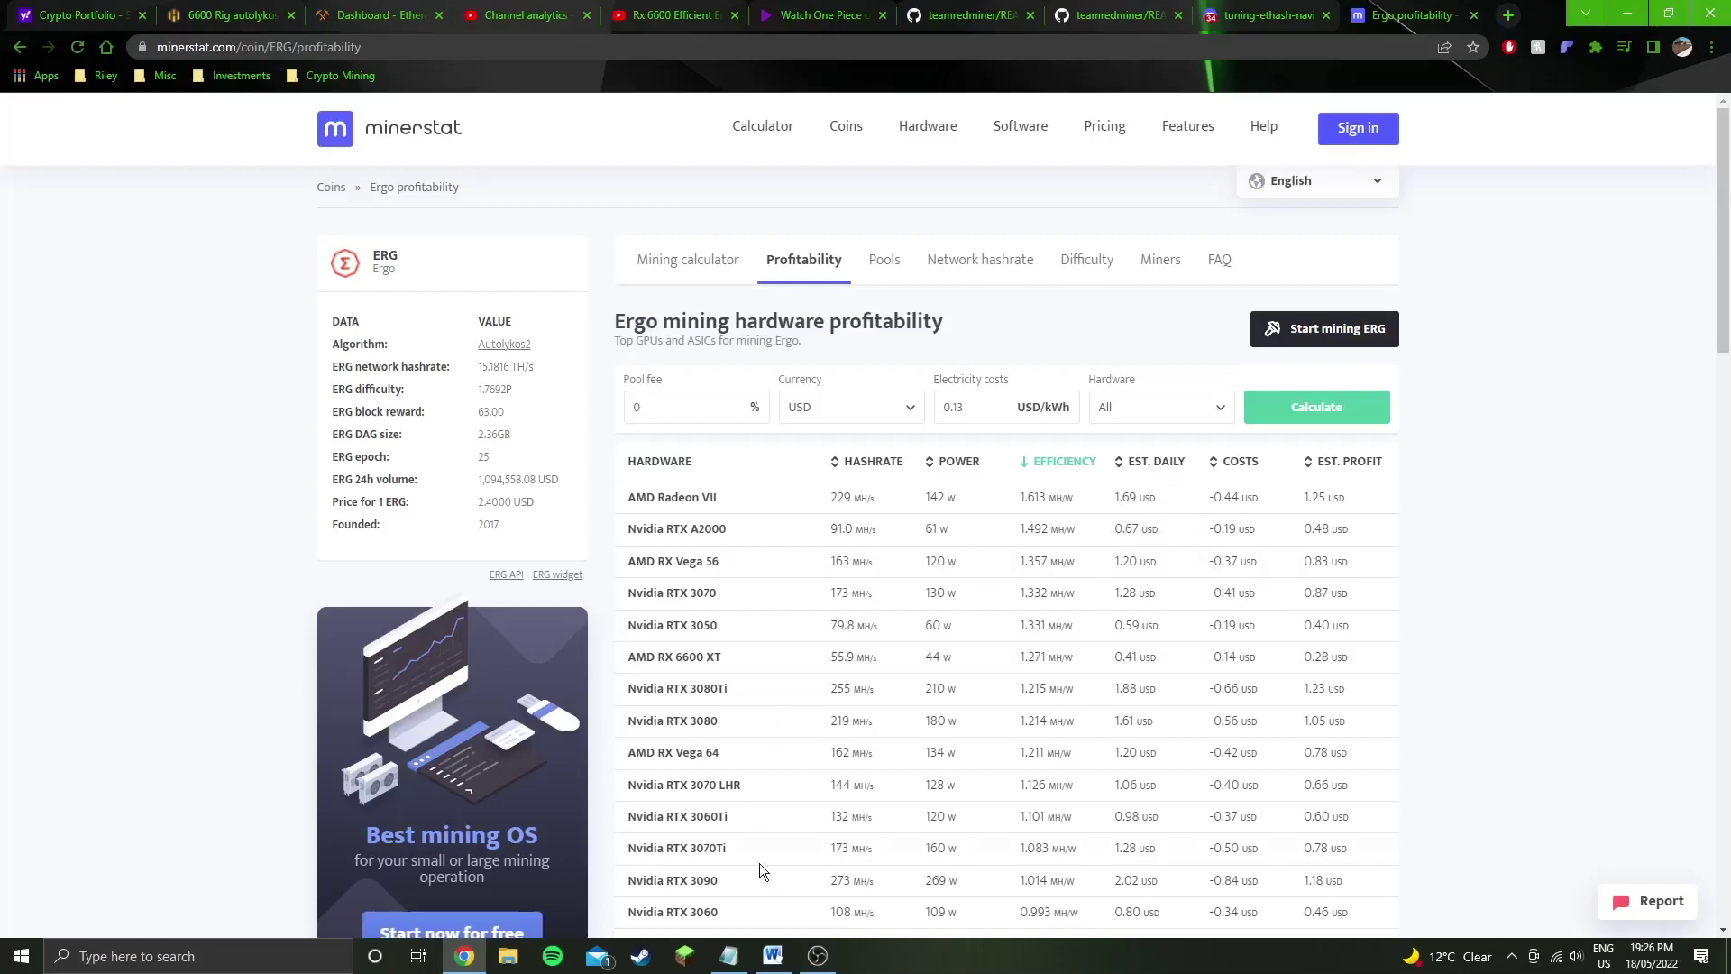
# Compare the notes and the 6600 Rig's figures with the profitability list, including the Nvidia RTX A2000's hashrate.
pyautogui.click(730, 957)
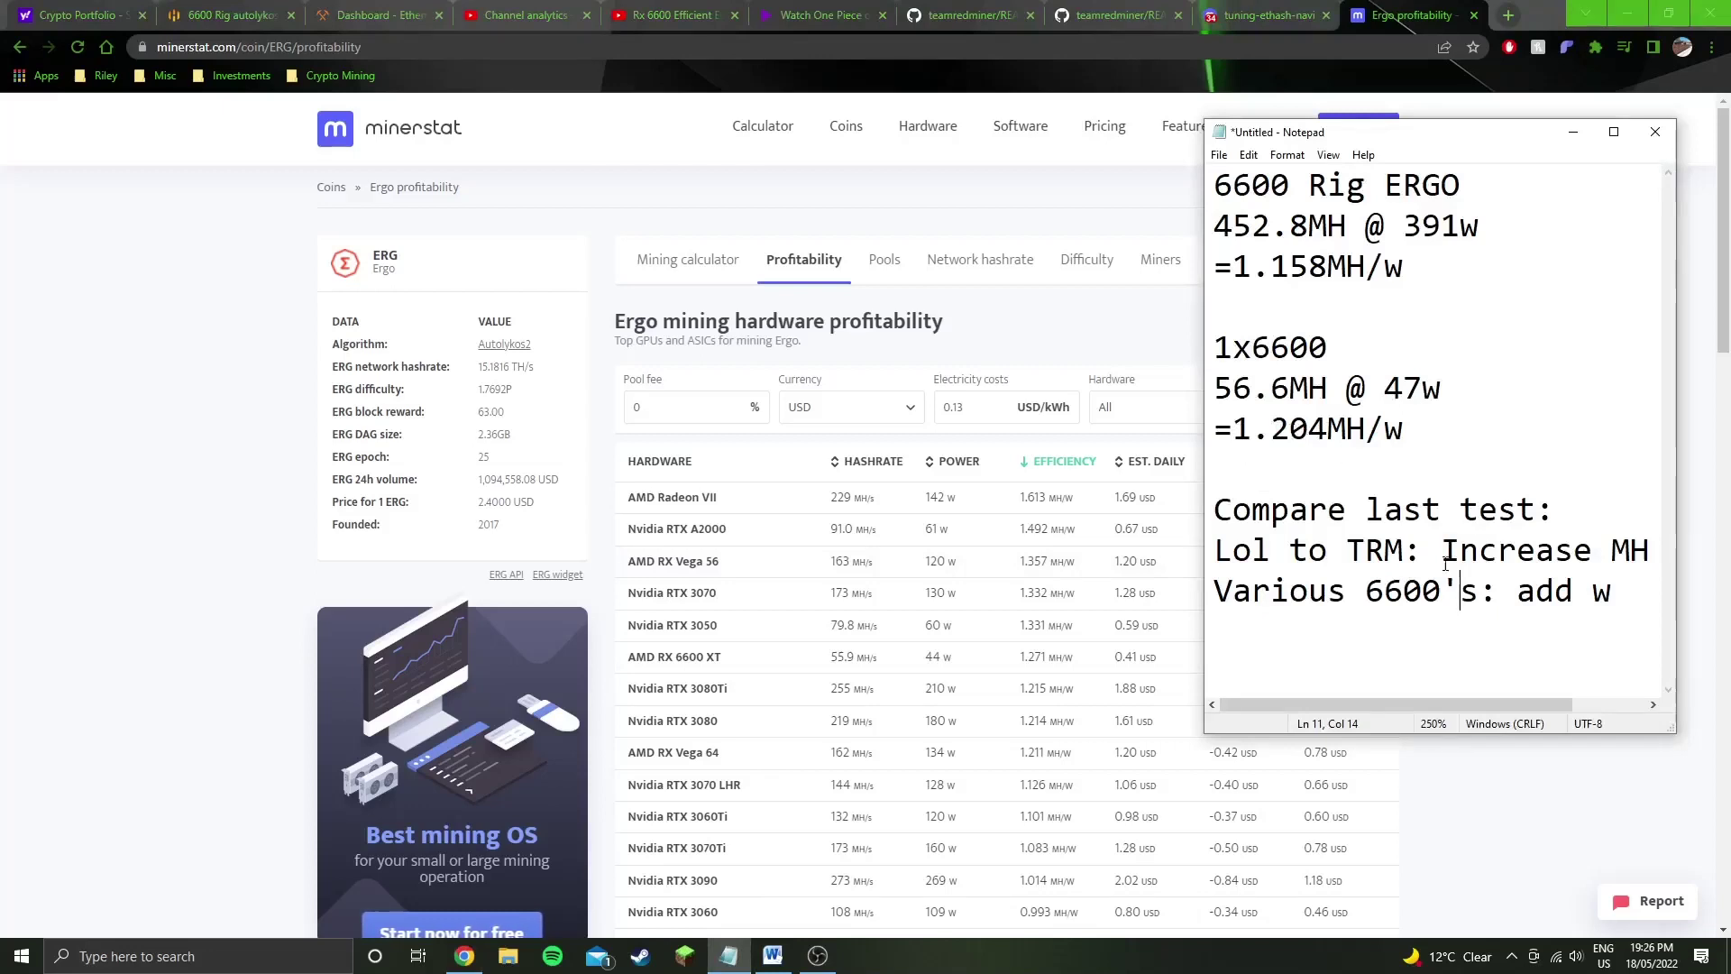
pyautogui.click(1565, 814)
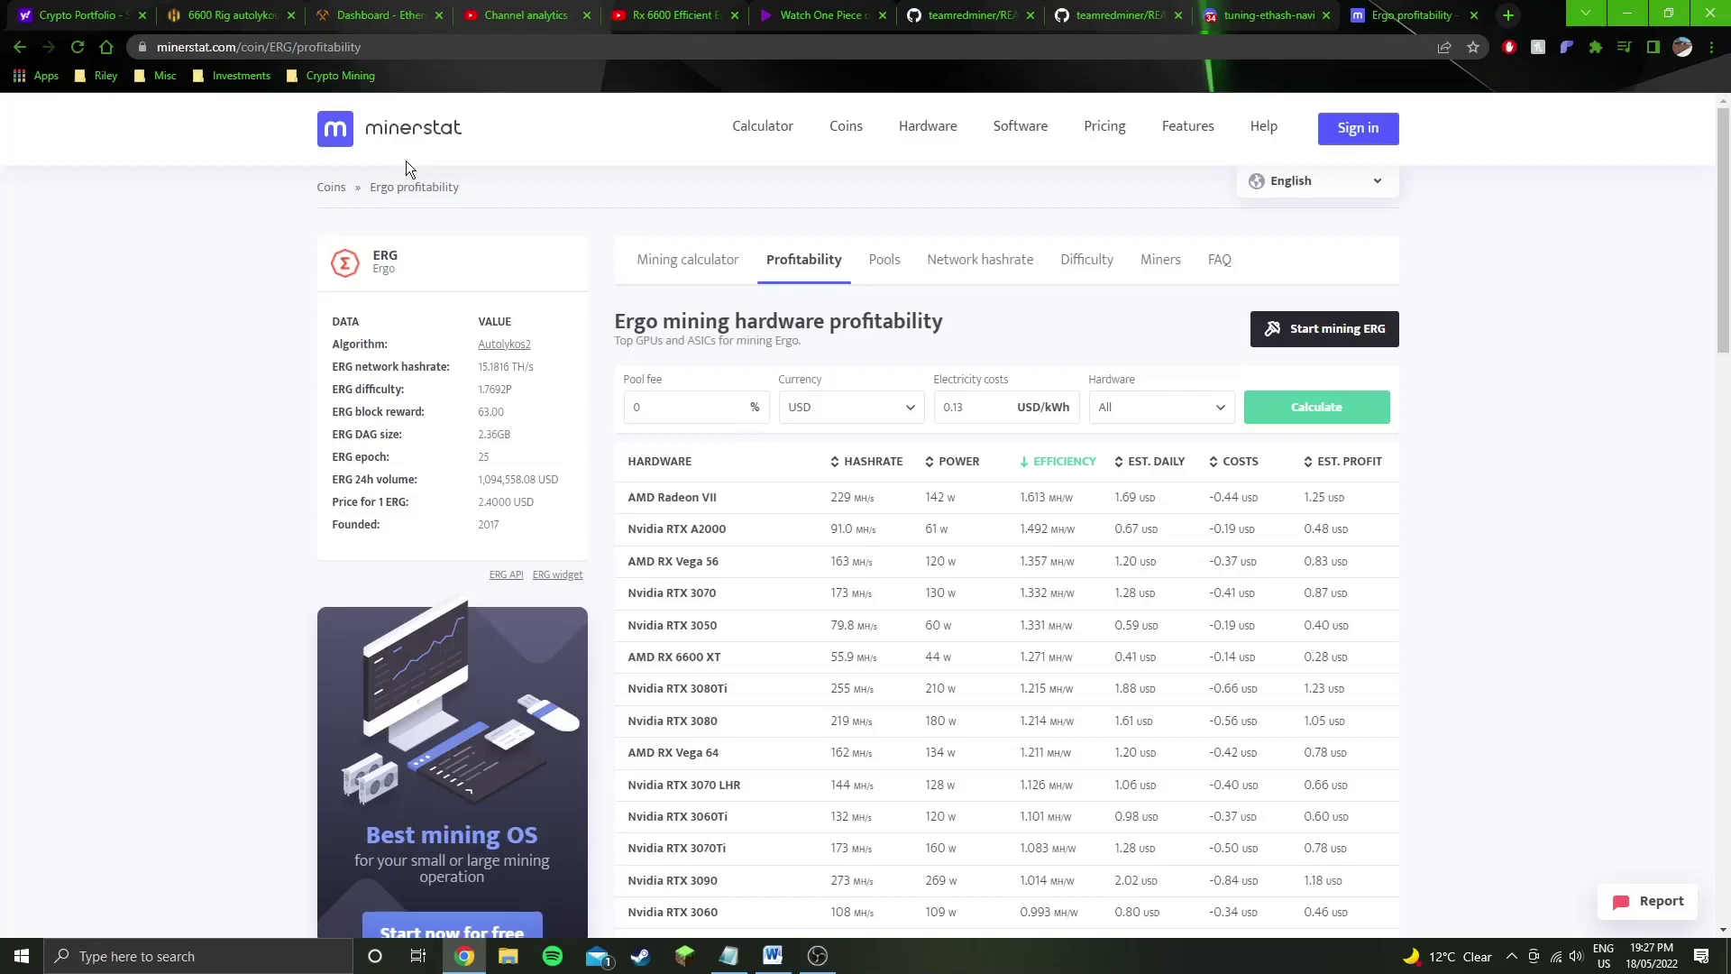
pyautogui.click(227, 15)
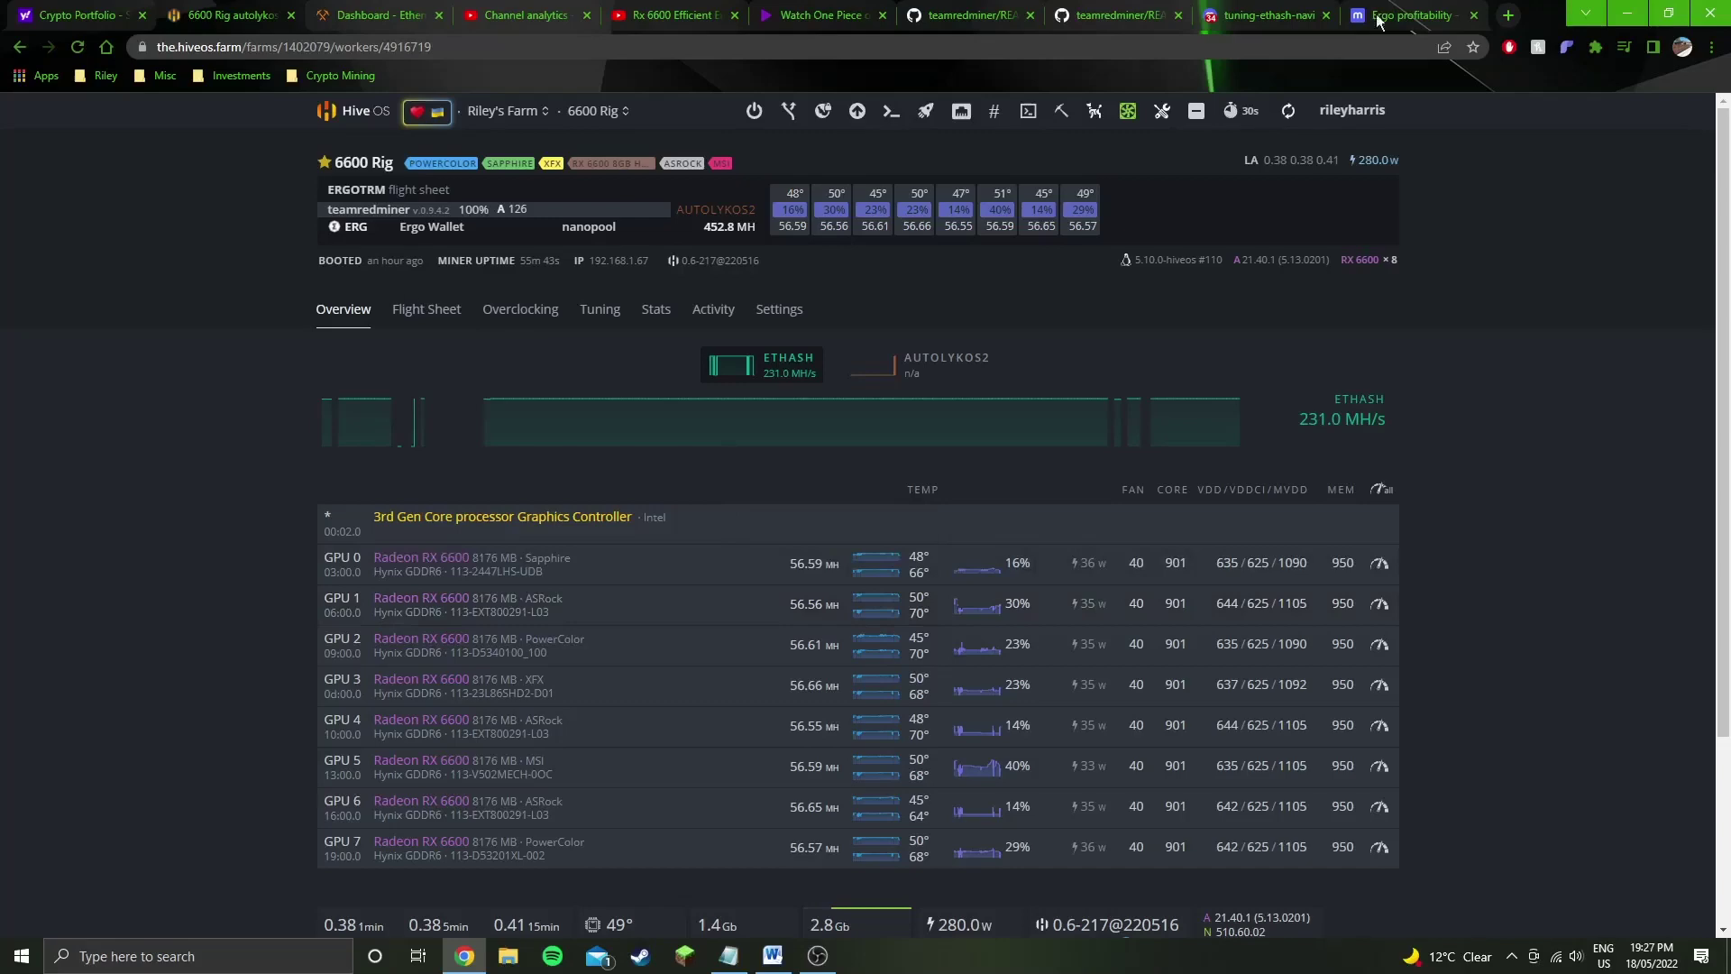
pyautogui.click(1410, 13)
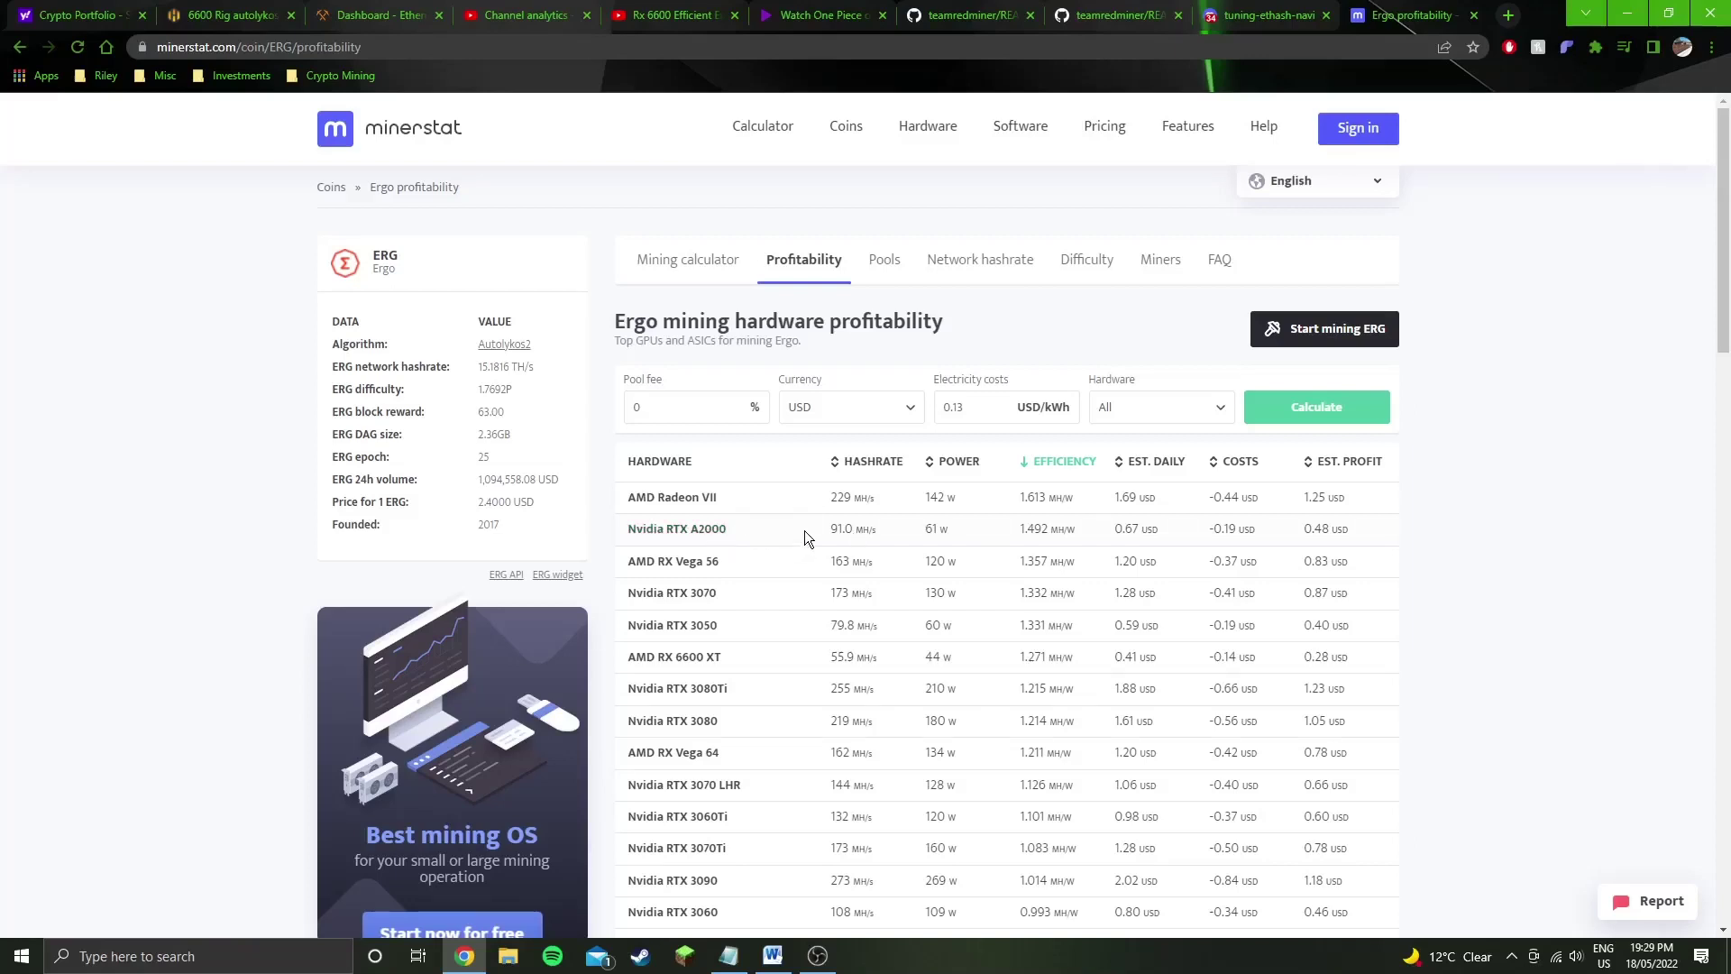
pyautogui.moveTo(826, 528); pyautogui.dragTo(879, 528)
# Switch the 6600 Rig's hashrate chart in Hive OS to the Autolykos2 algorithm.
pyautogui.click(229, 14)
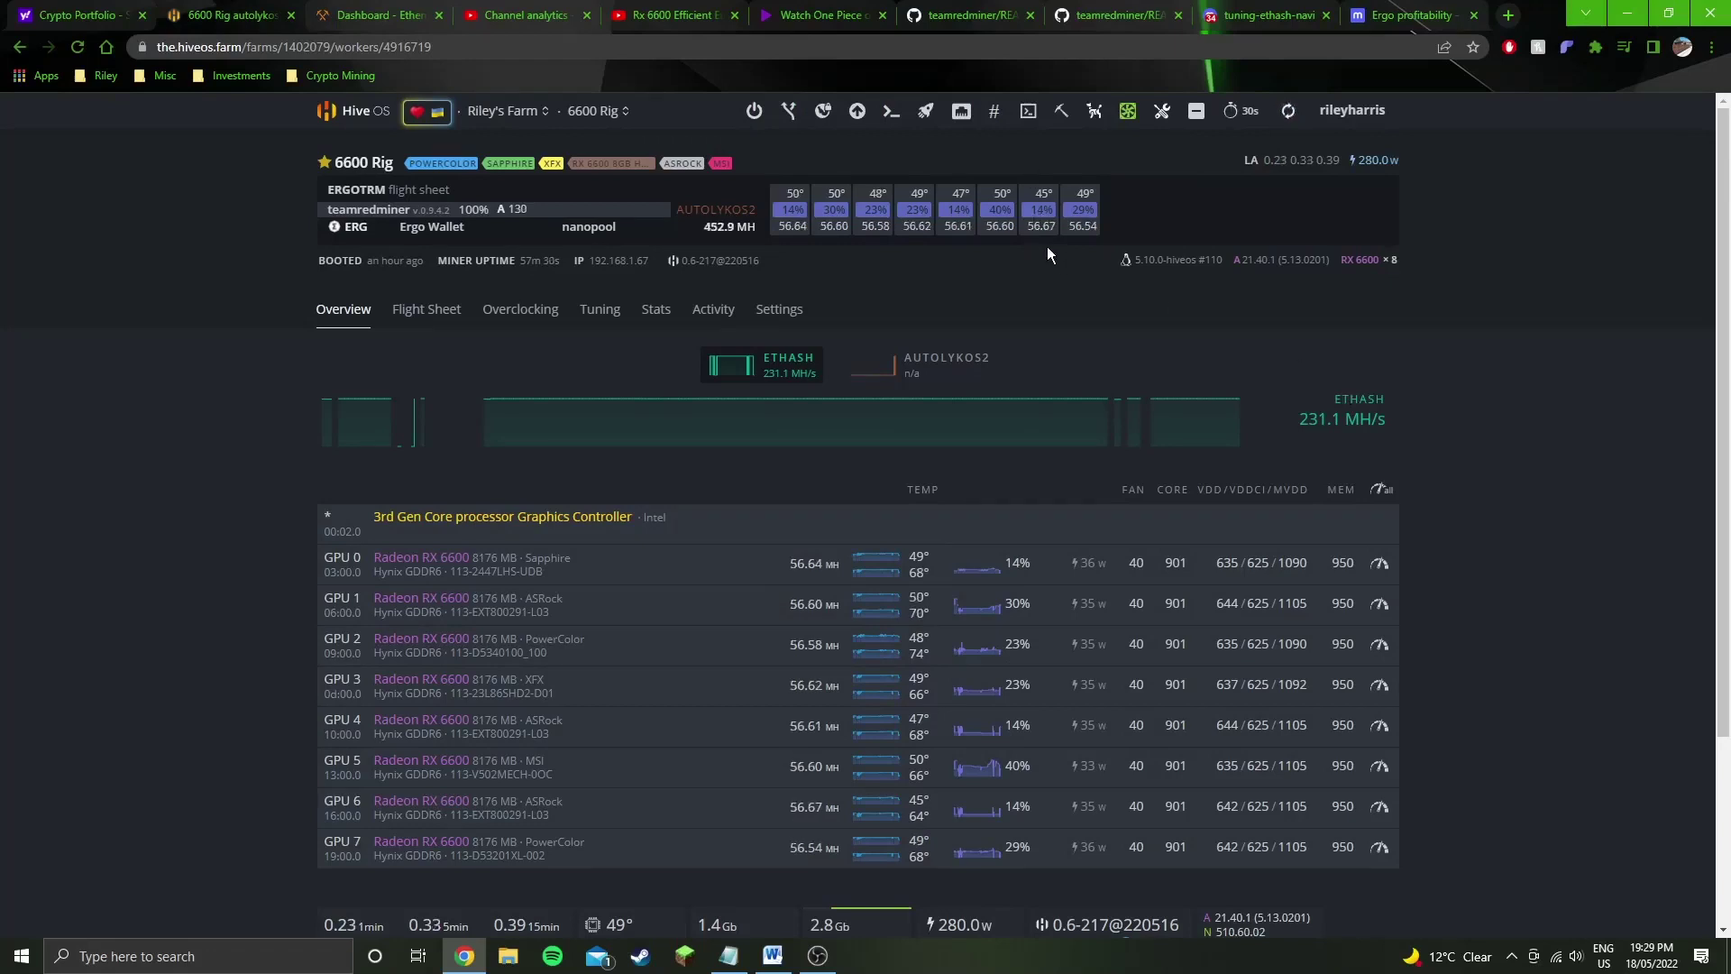
pyautogui.click(930, 369)
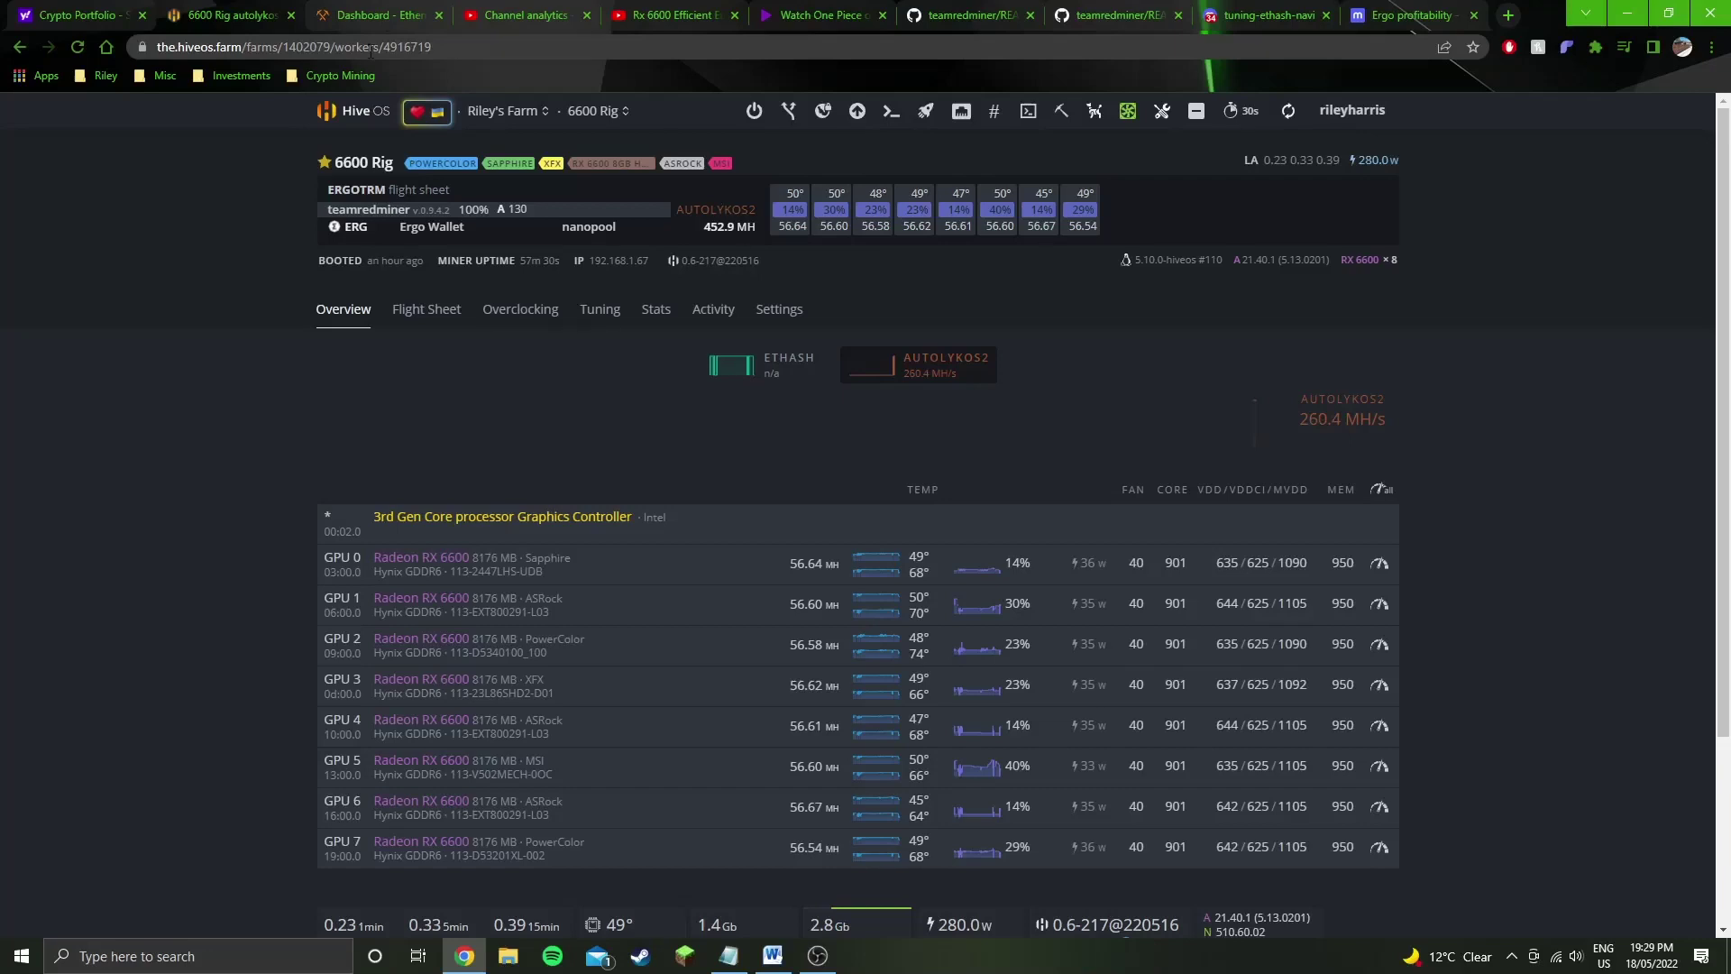
# Recheck the Nvidia RTX A2000's hashrate in the Ergo profitability list and close that page.
pyautogui.click(1400, 7)
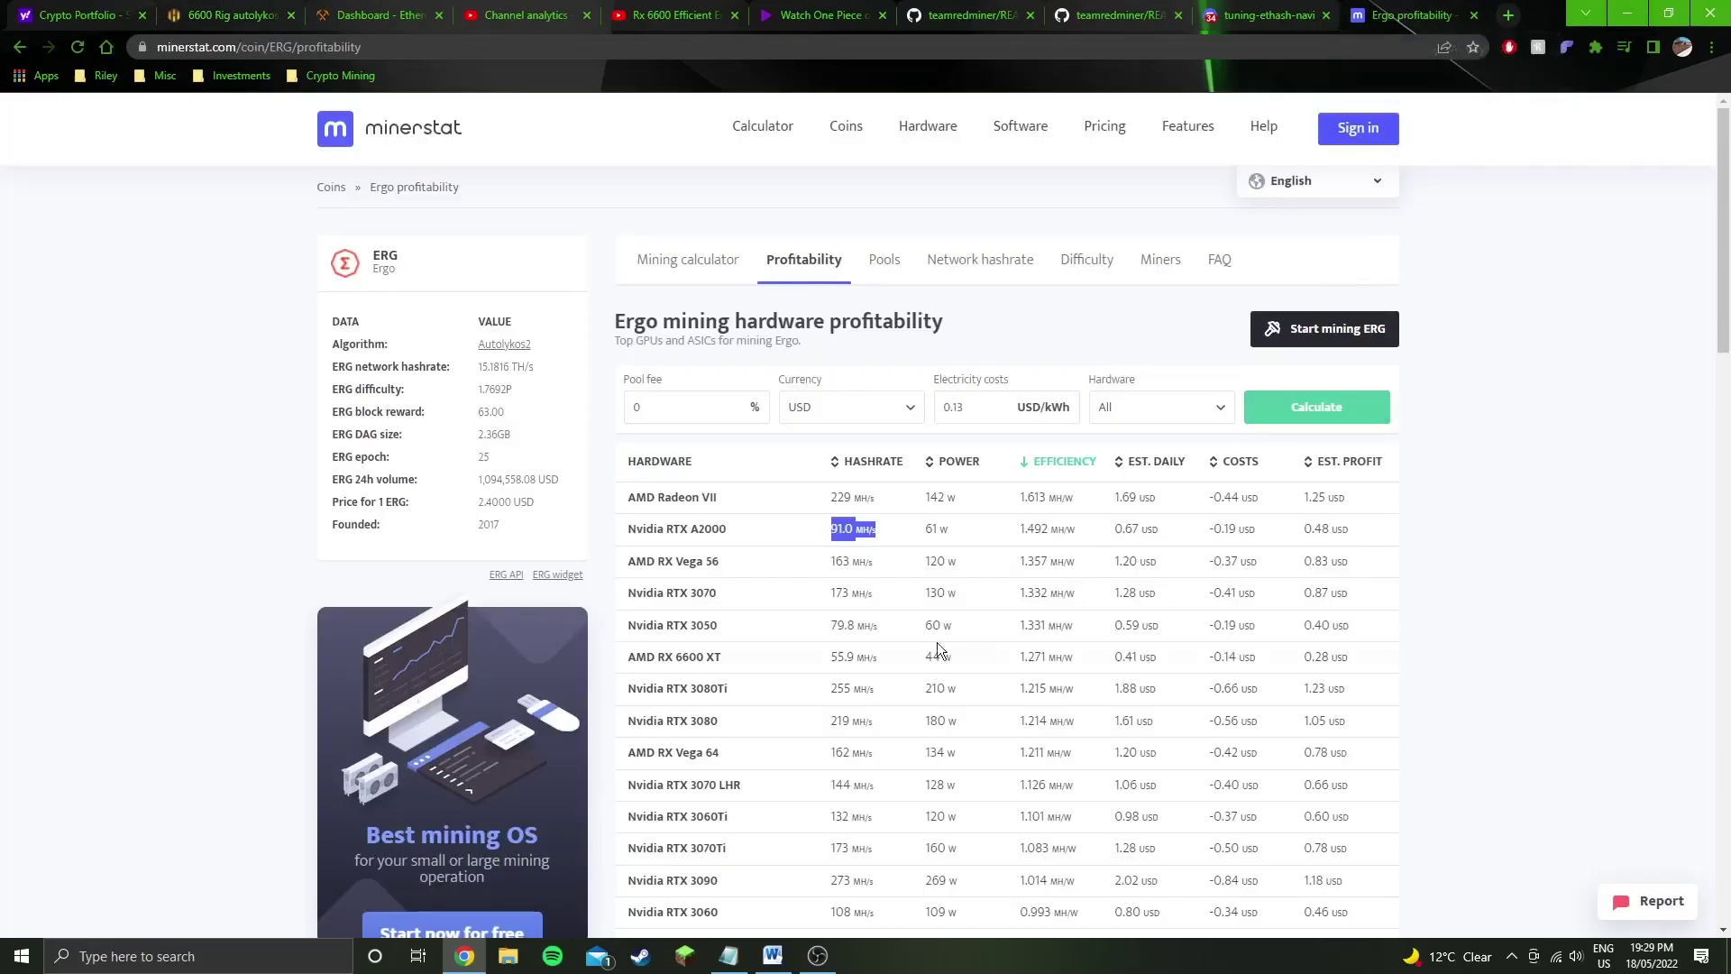
pyautogui.moveTo(832, 528); pyautogui.dragTo(875, 530)
pyautogui.click(1473, 15)
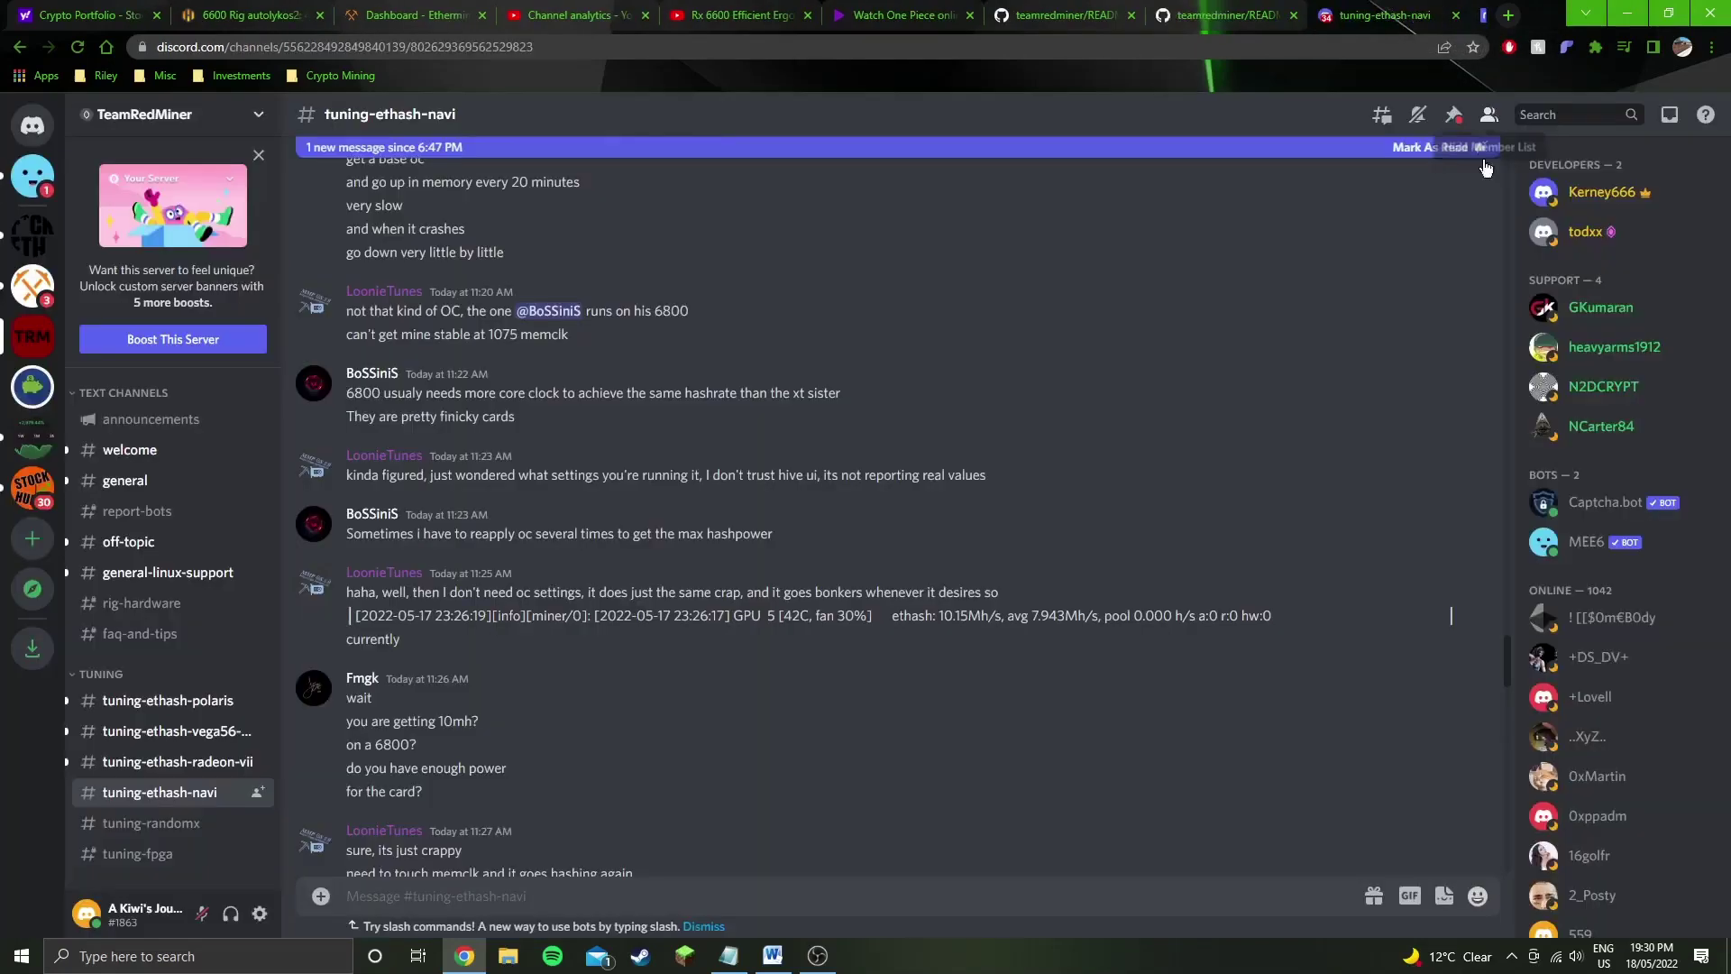
# Return to the 6600 Rig page and review the full-rig and single-card results in the notes, dismissing them when done.
pyautogui.click(248, 16)
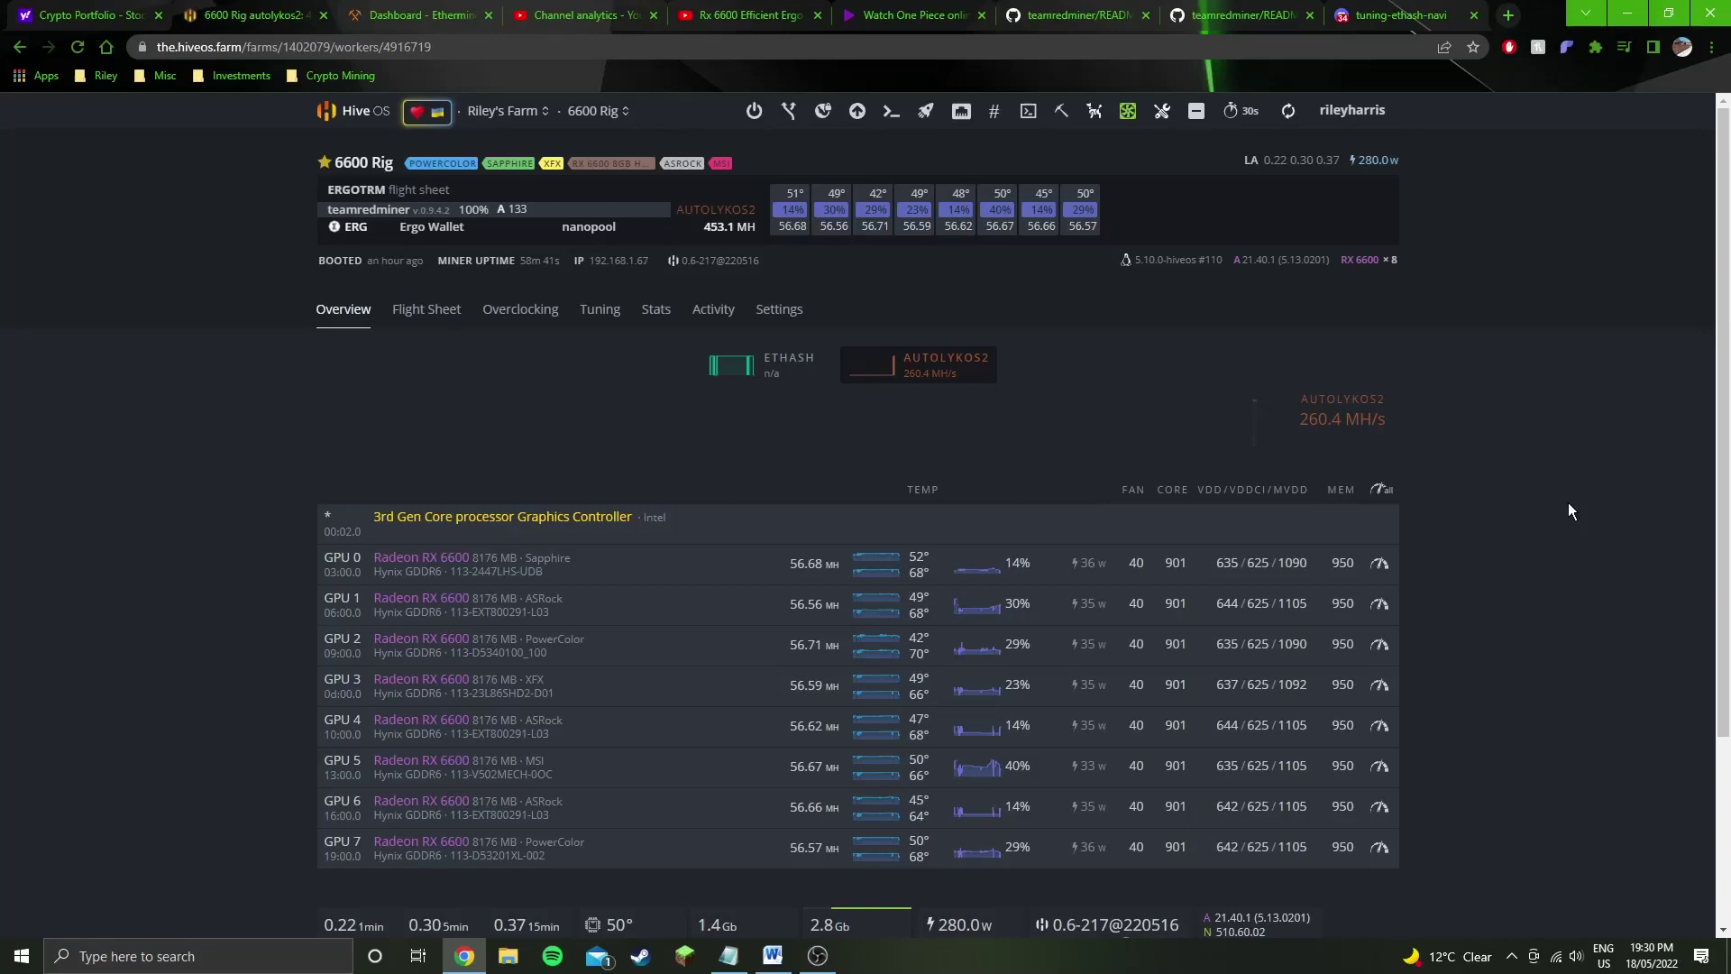
pyautogui.click(728, 955)
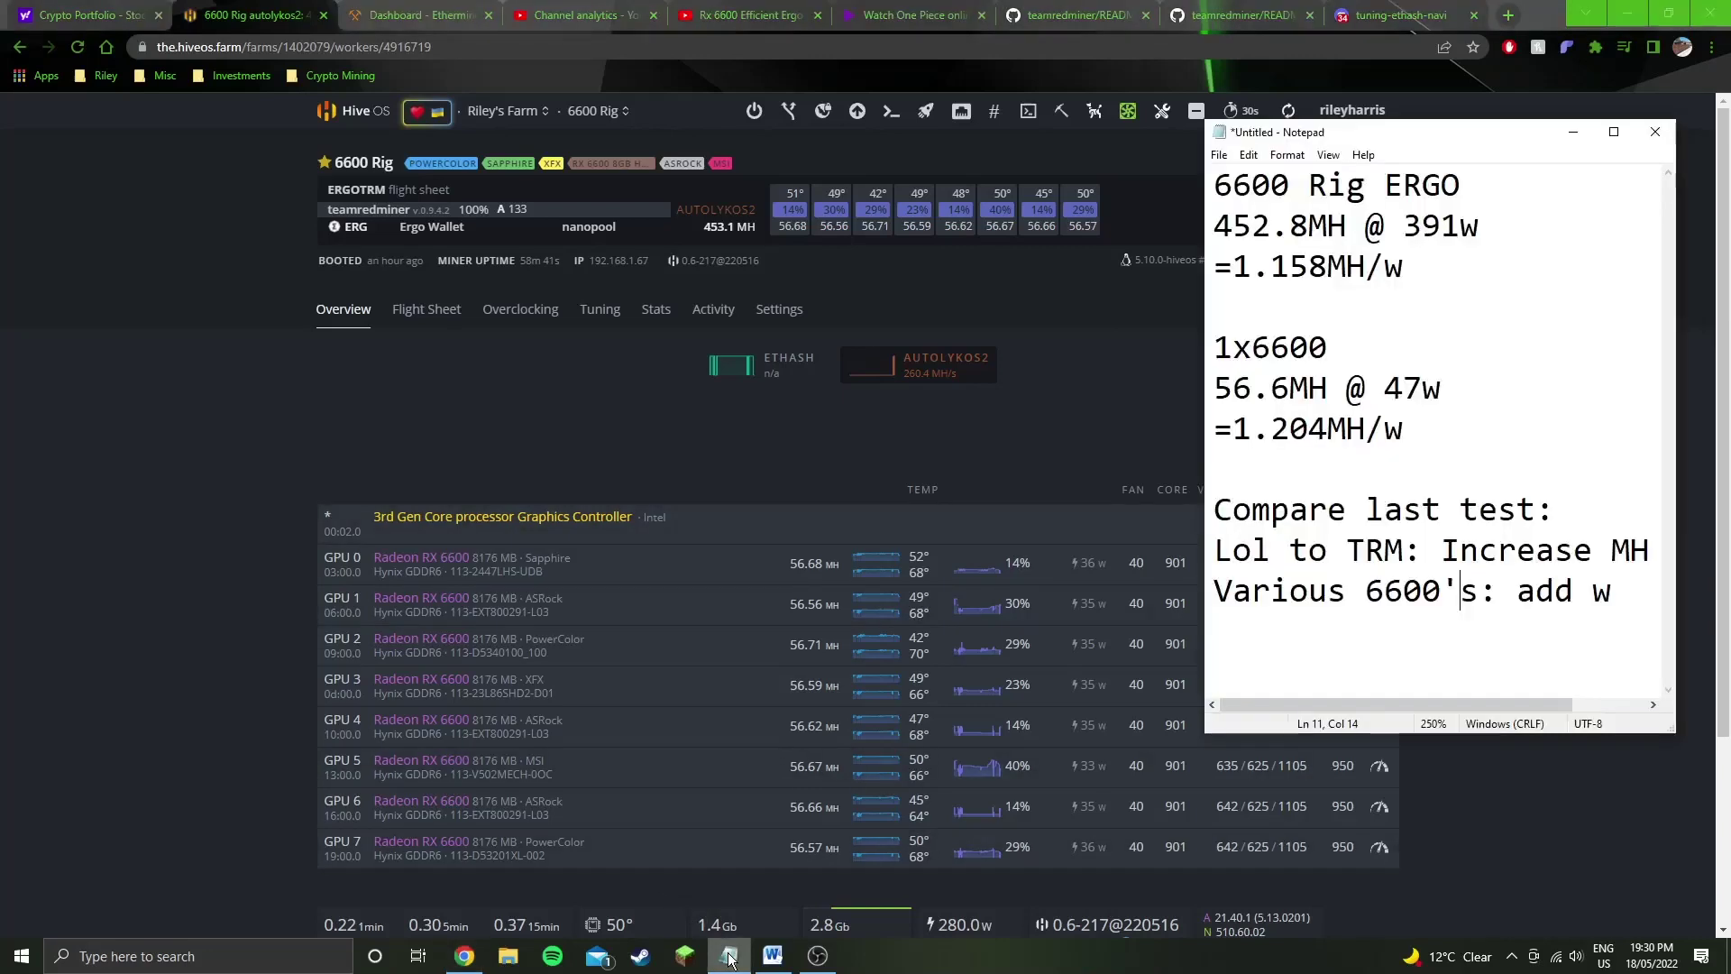
pyautogui.moveTo(1404, 431); pyautogui.dragTo(1215, 176)
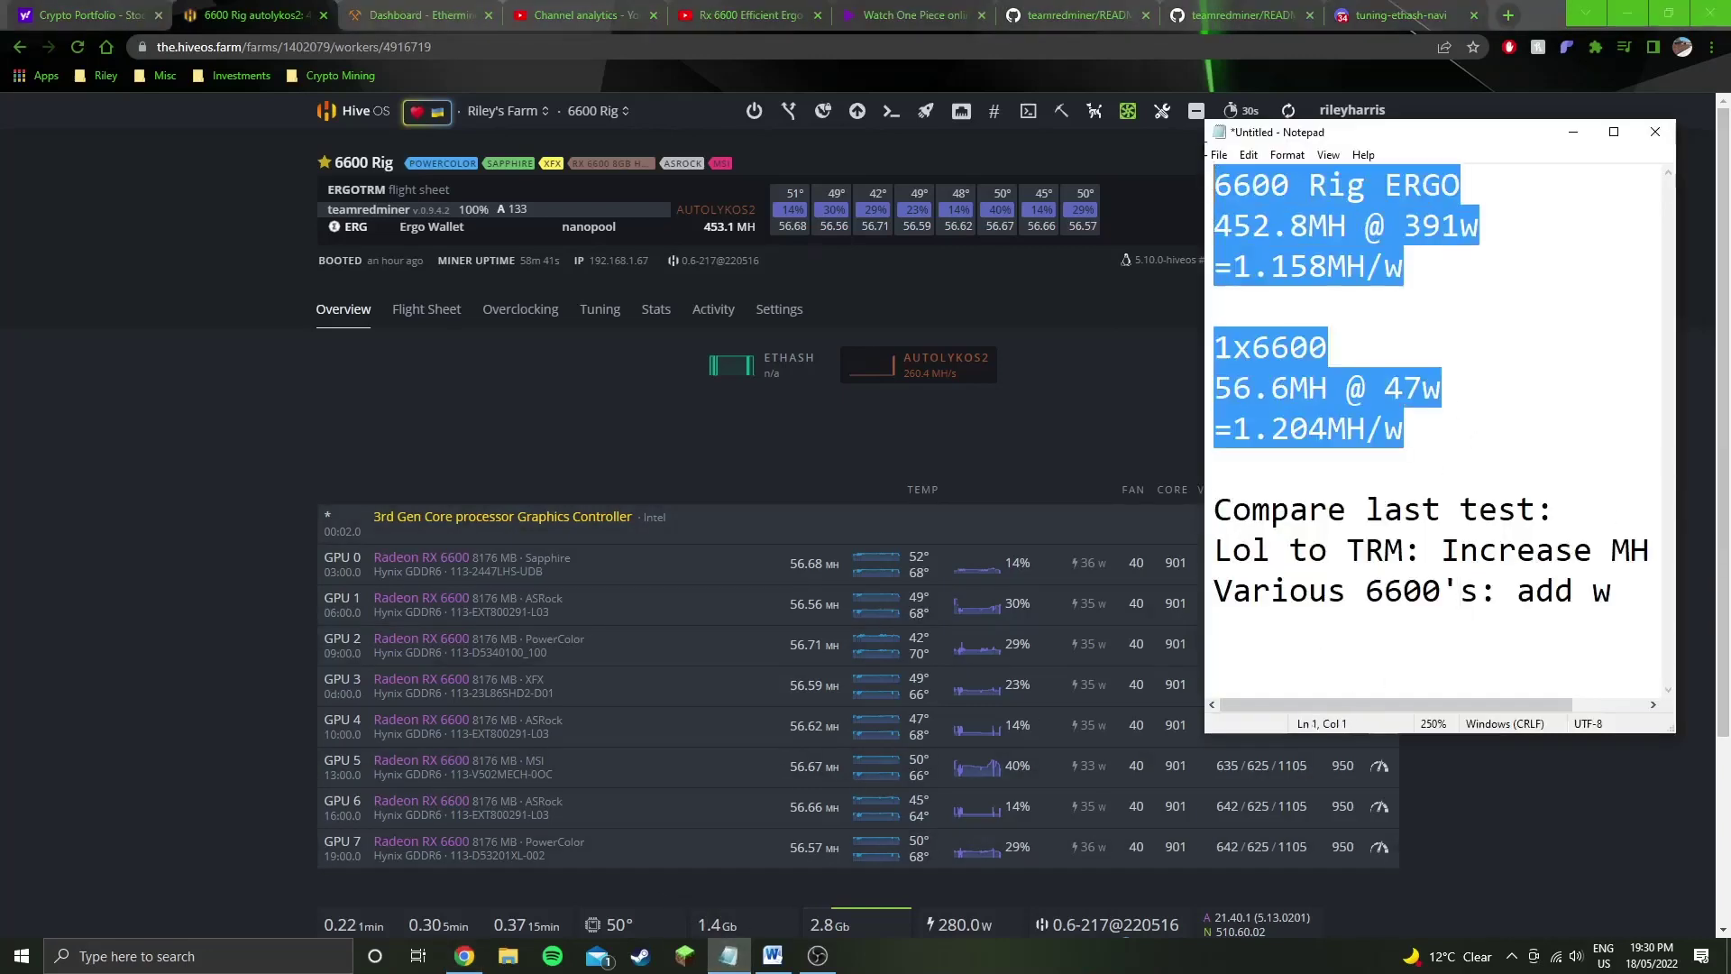
pyautogui.click(1470, 324)
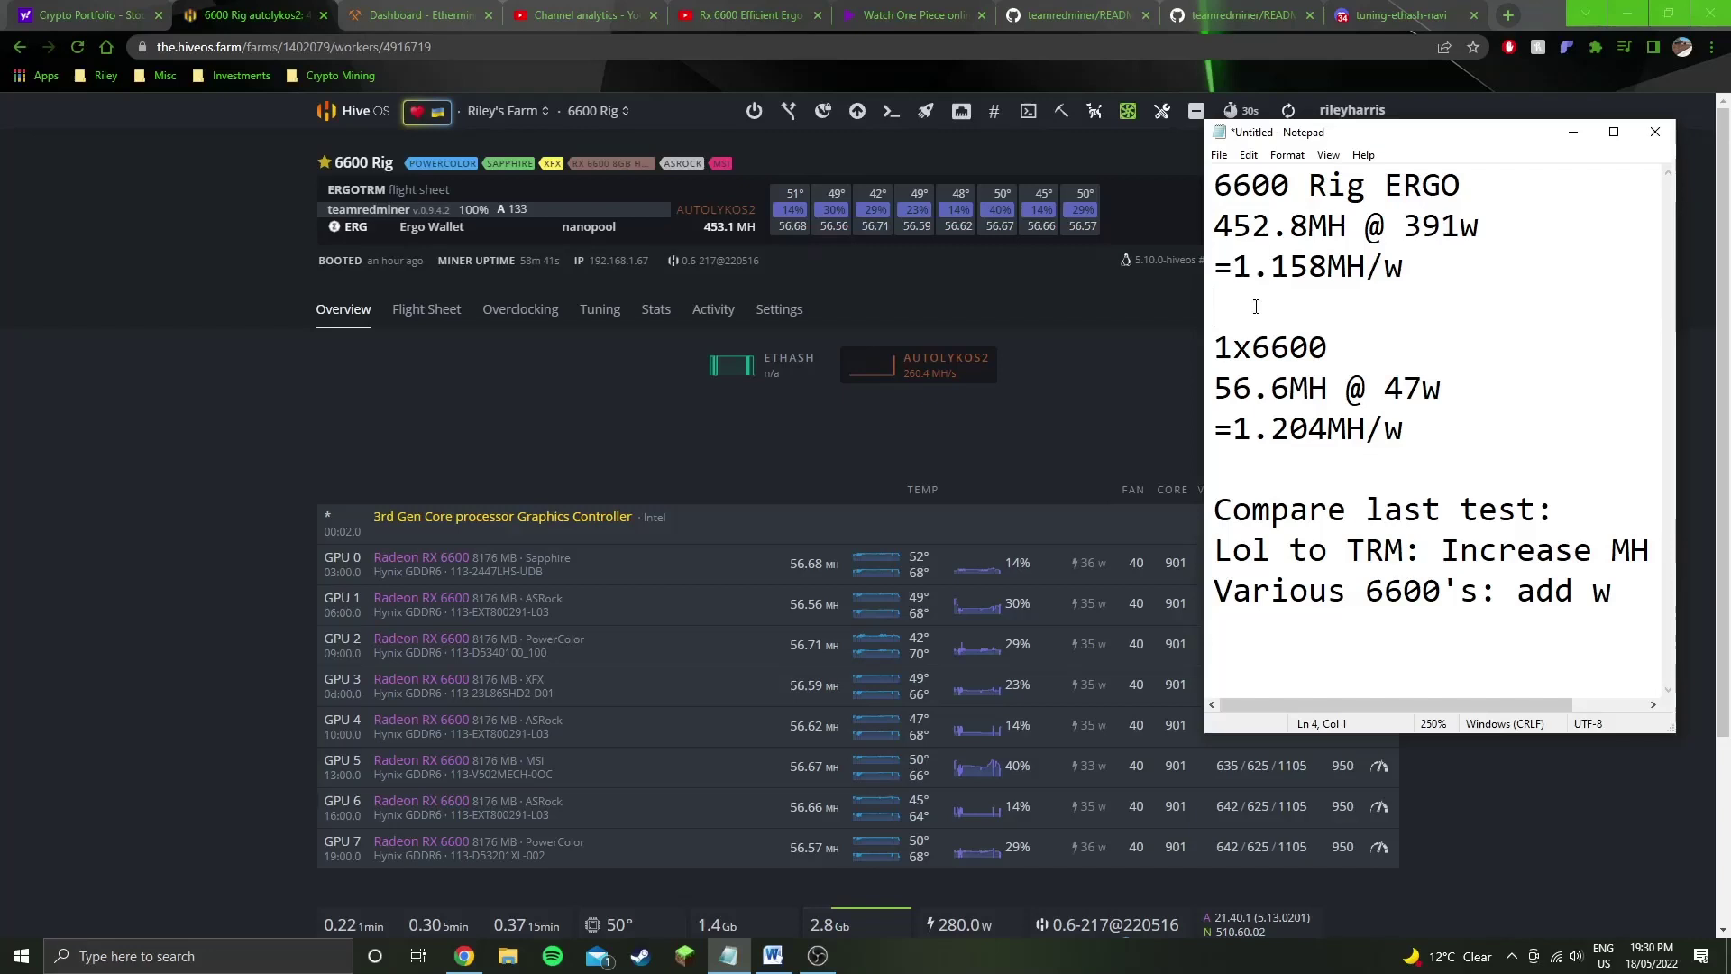
pyautogui.click(1573, 132)
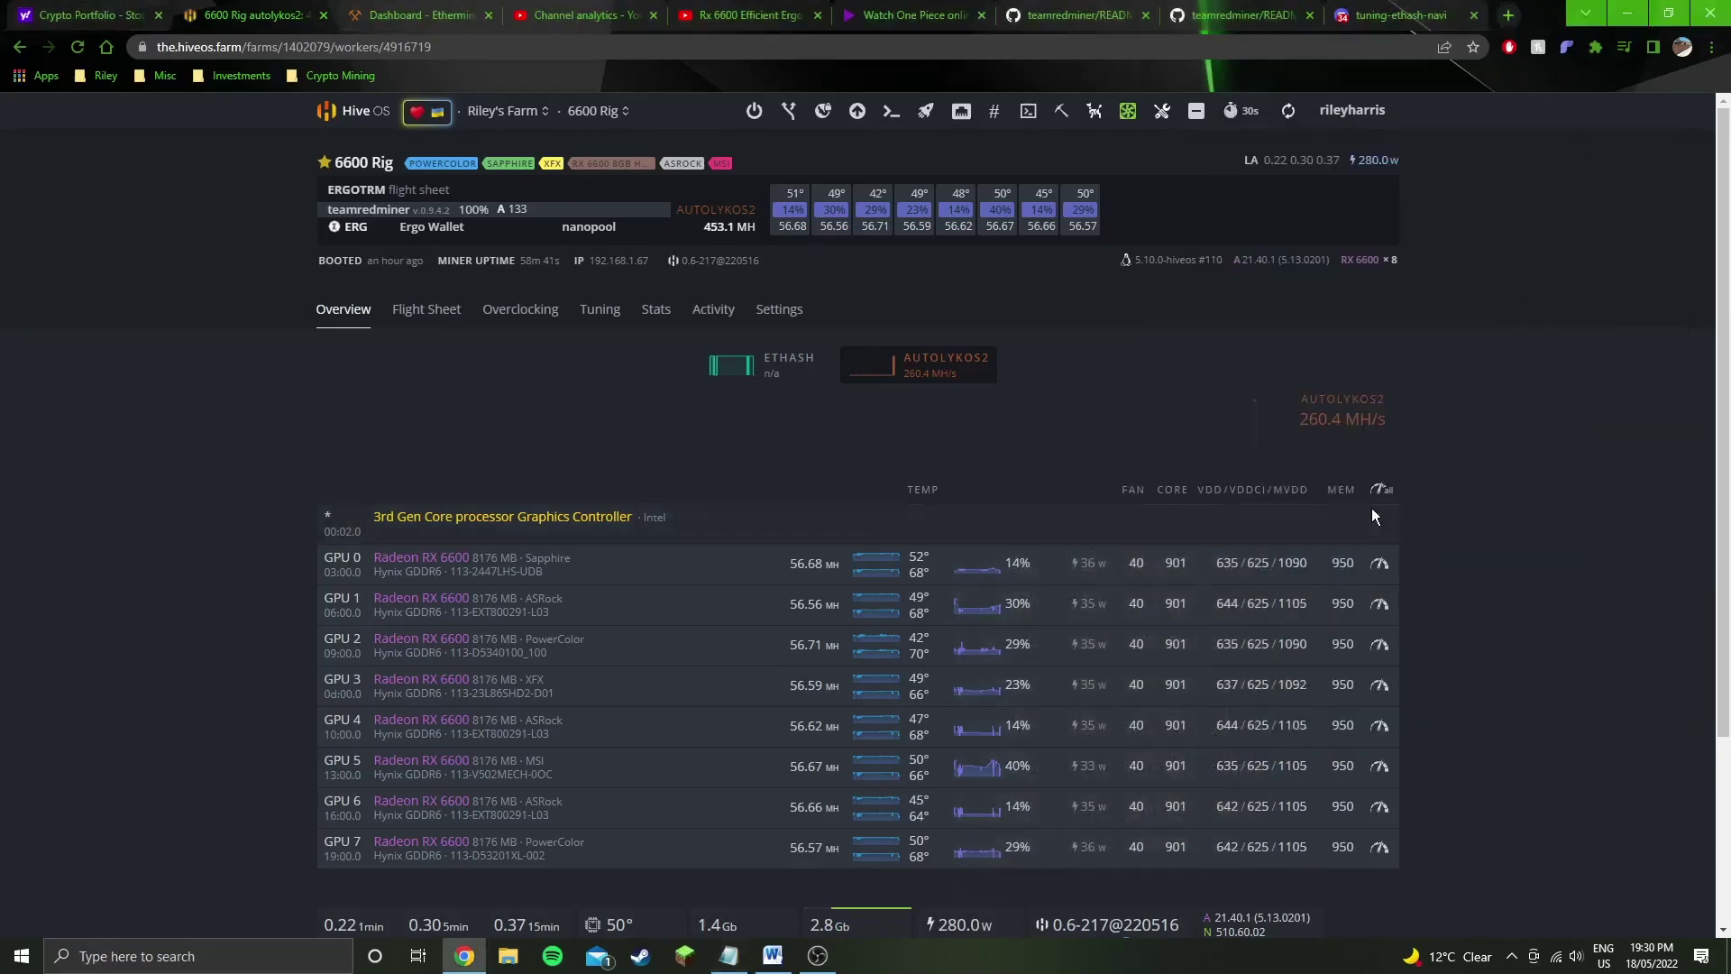
# Review the default overclock config for all the rig's cards, focusing on the SoC VDDmax entries for GPU 0 and GPU 1.
pyautogui.click(1382, 489)
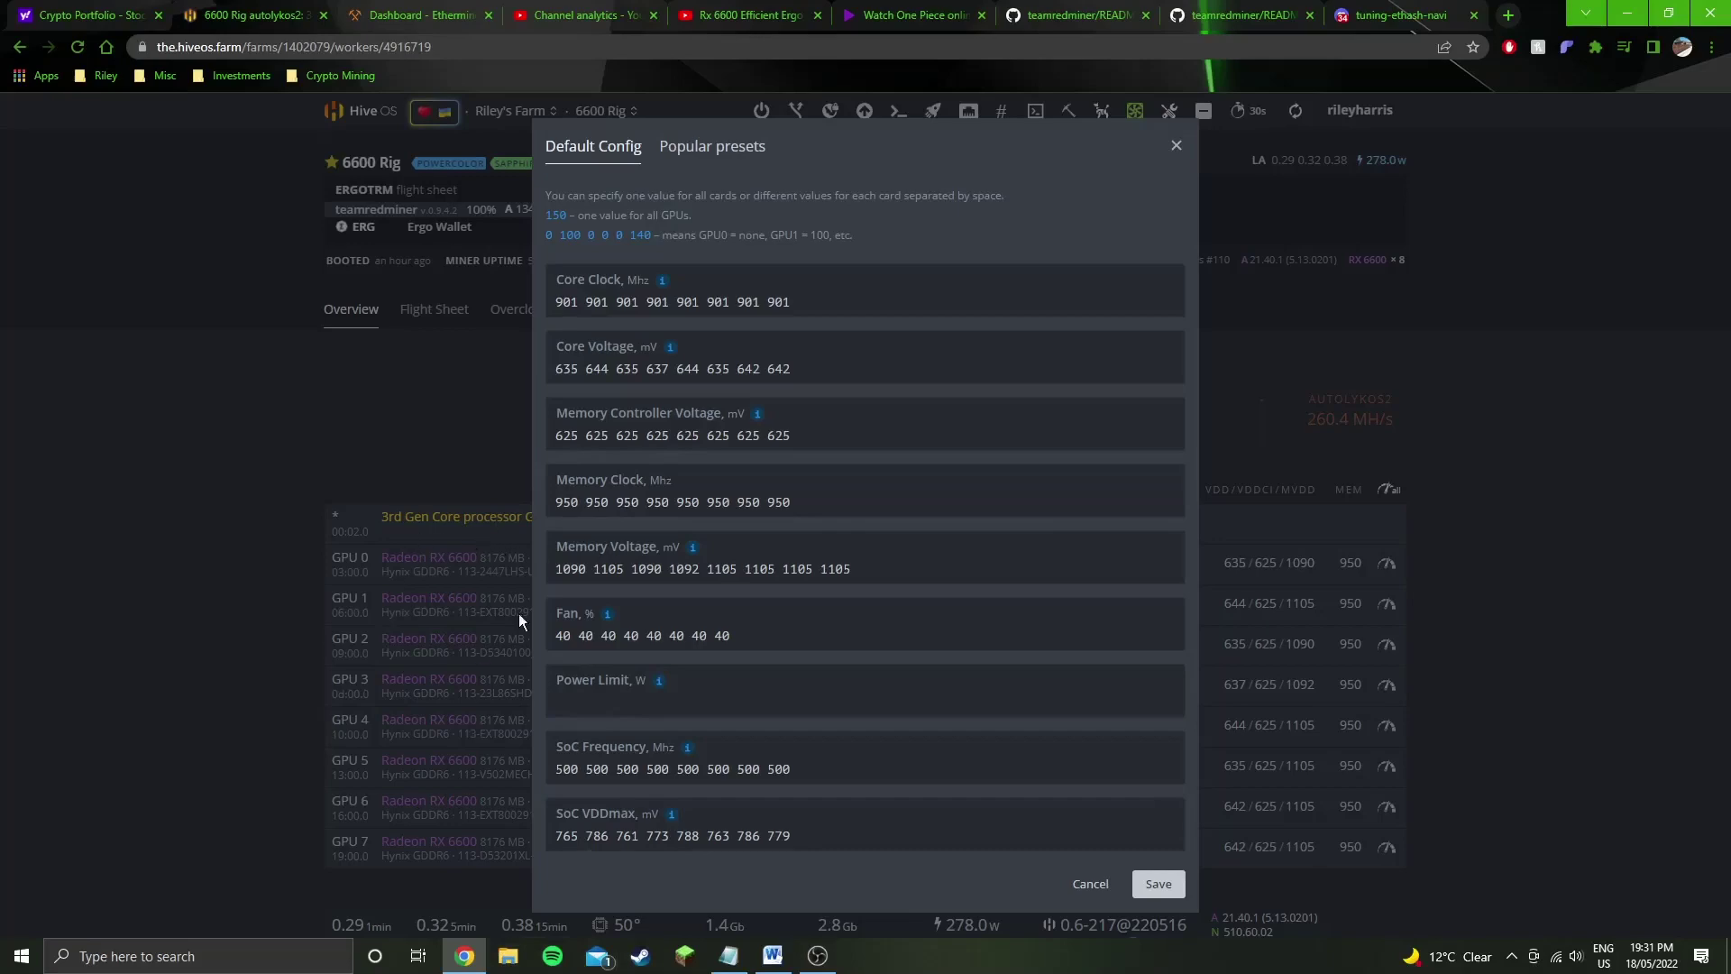
pyautogui.click(1175, 145)
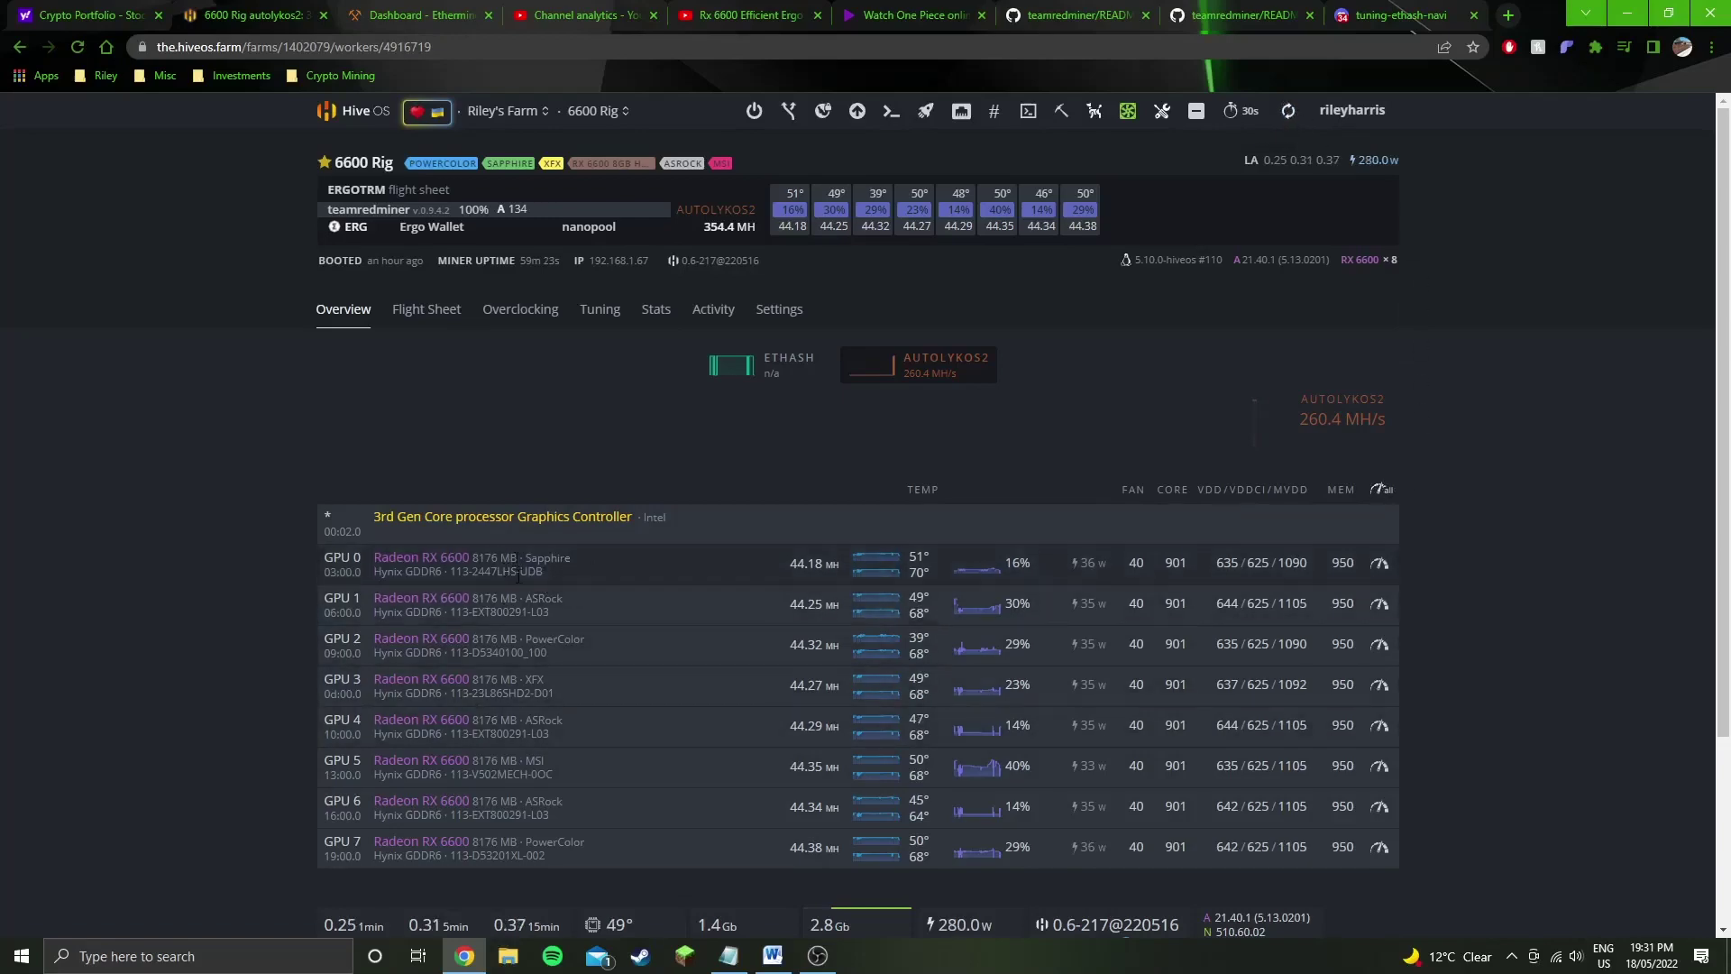
pyautogui.click(1382, 489)
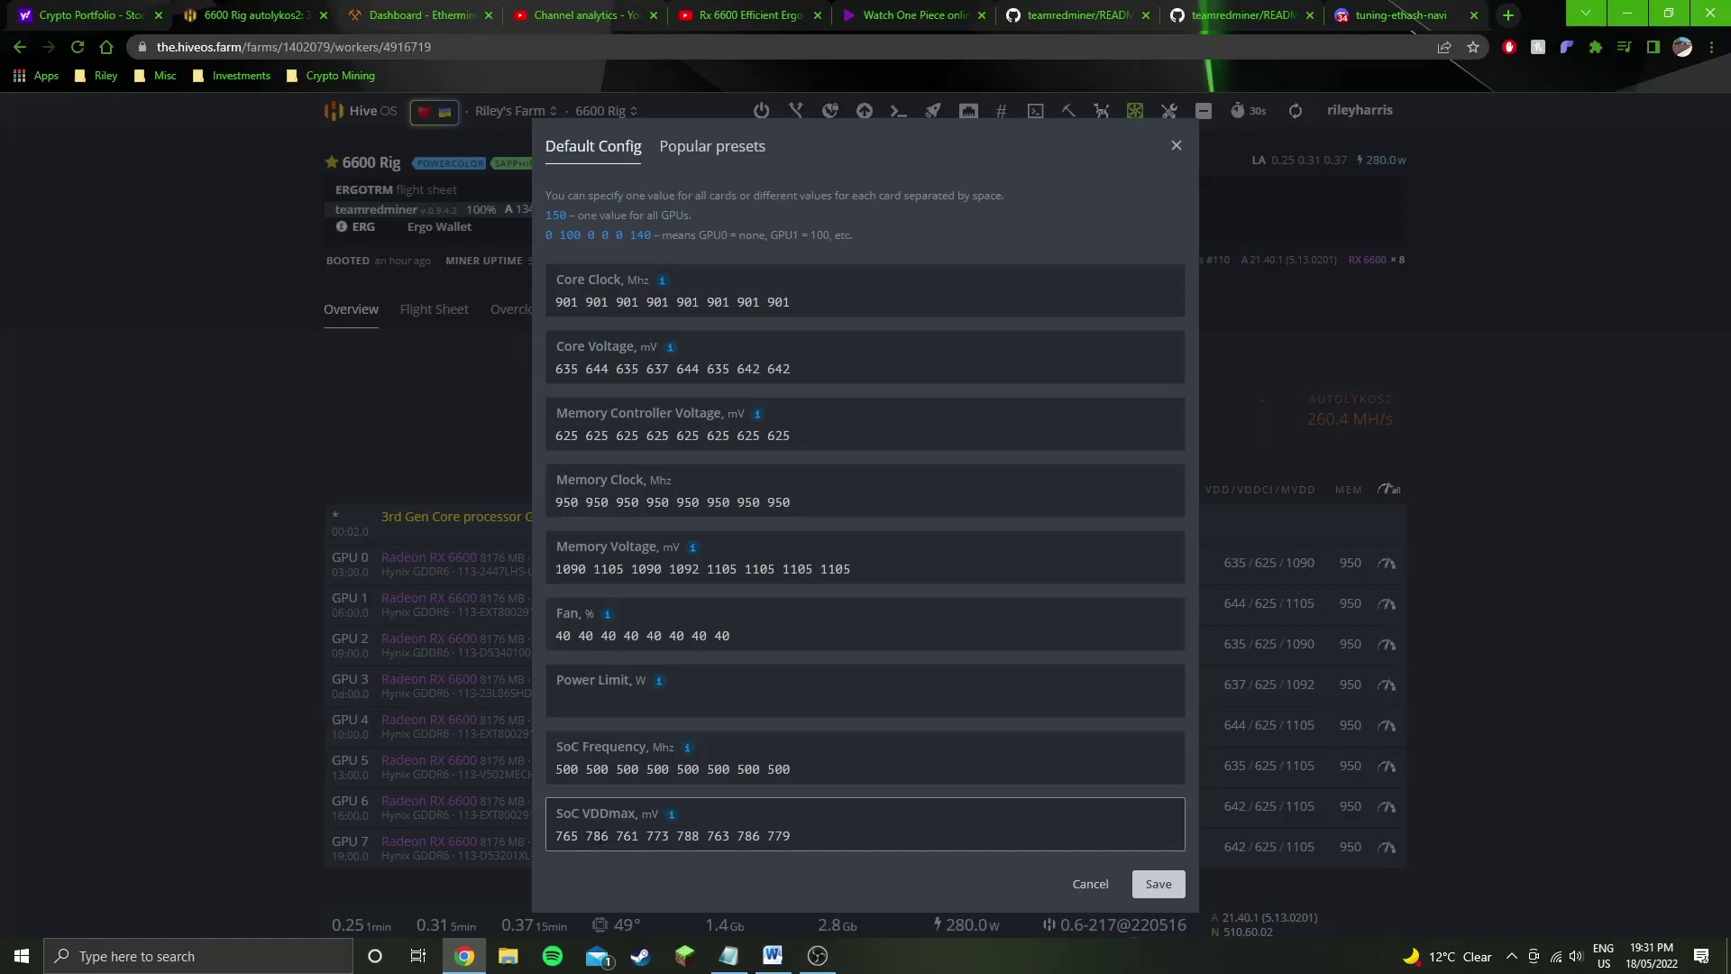
pyautogui.doubleClick(560, 833)
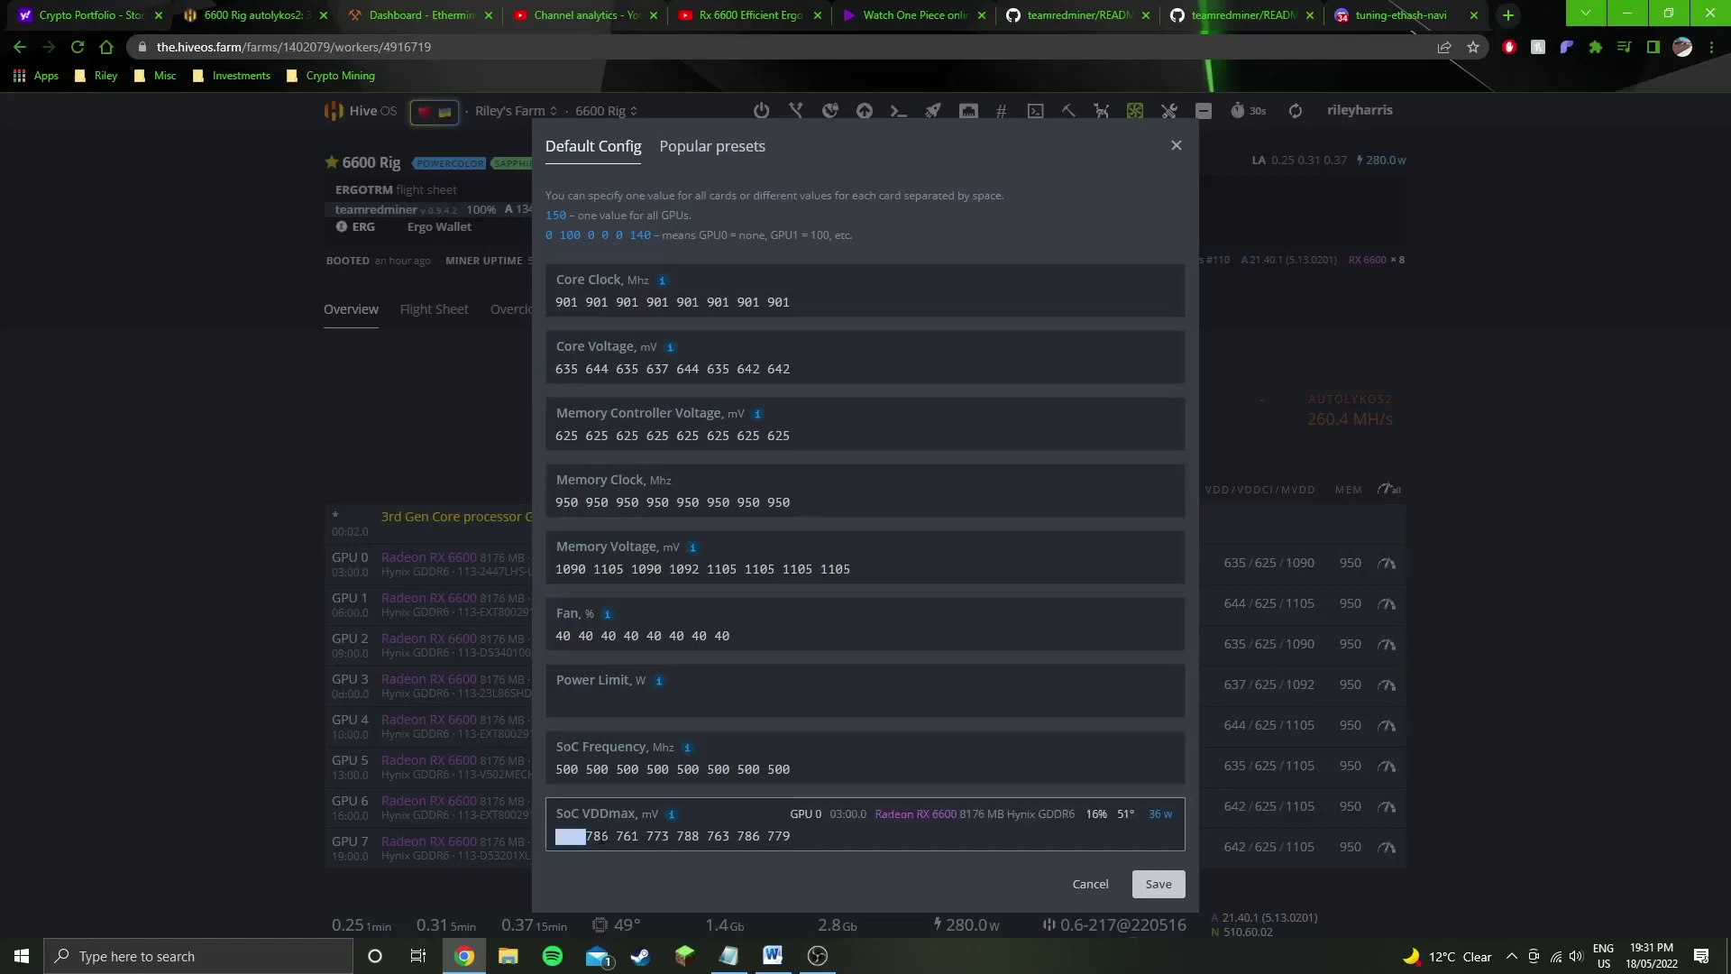
pyautogui.click(600, 835)
pyautogui.click(579, 836)
pyautogui.click(608, 835)
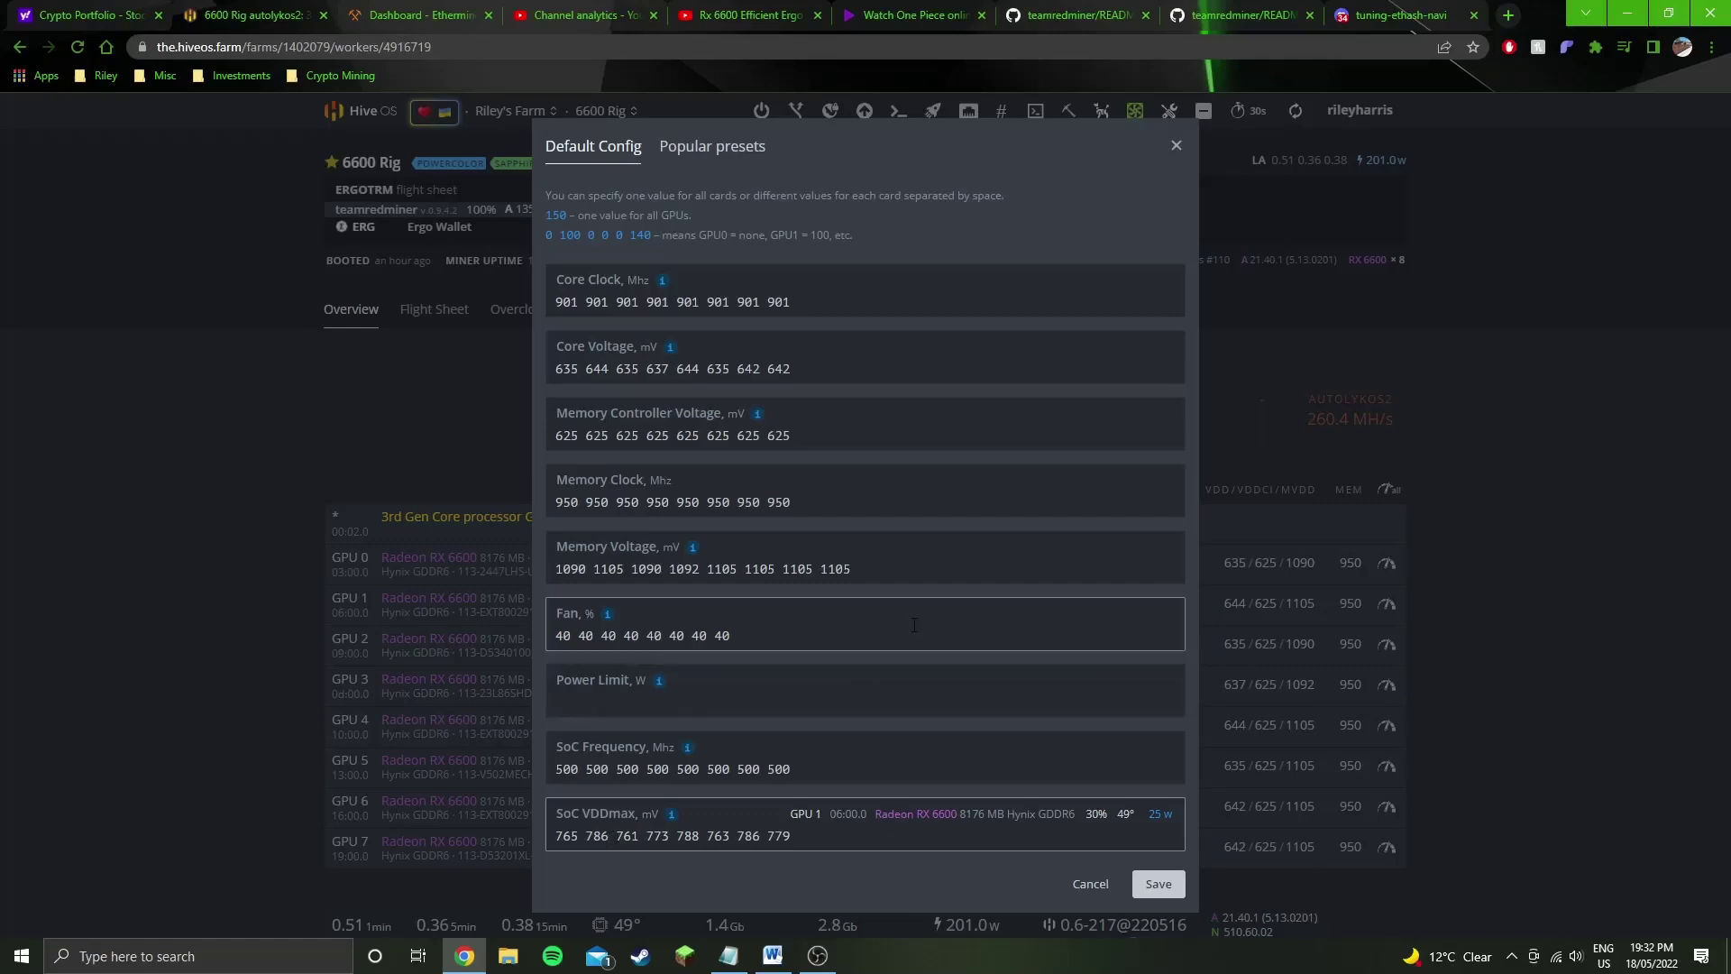
# Compare the millivolt units of the SoC VDDmax, memory, memory controller and core voltage settings, and close the overclock config unsaved.
pyautogui.doubleClick(649, 814)
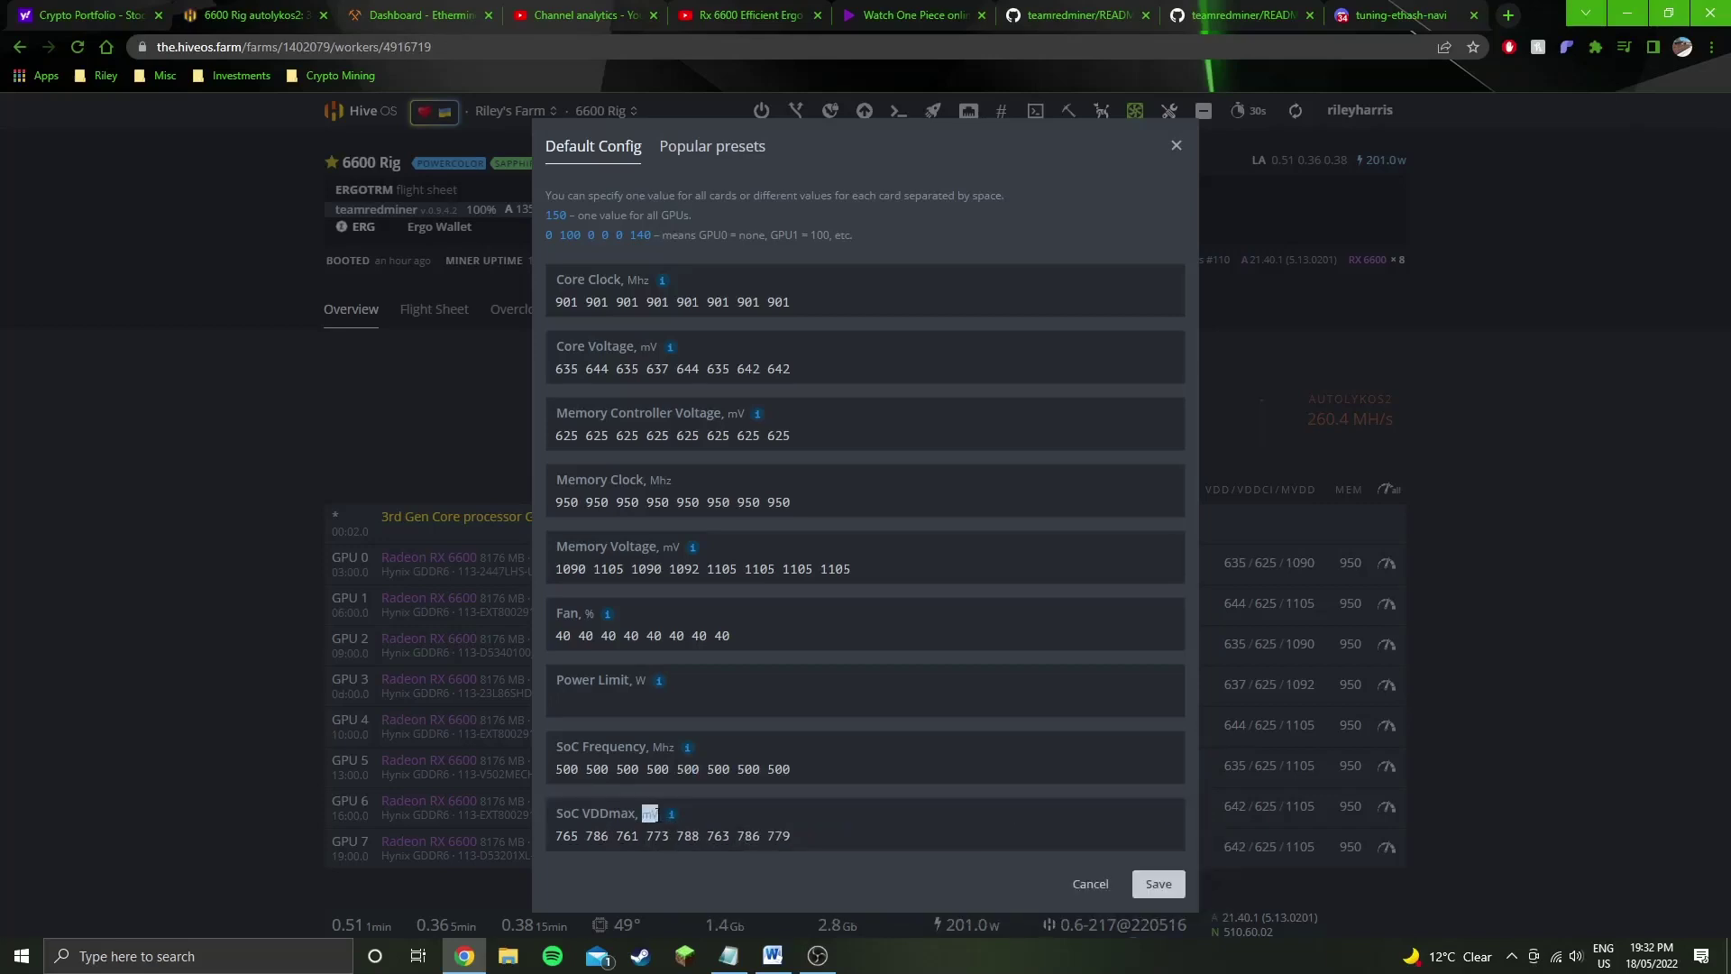
pyautogui.doubleClick(670, 546)
pyautogui.doubleClick(734, 413)
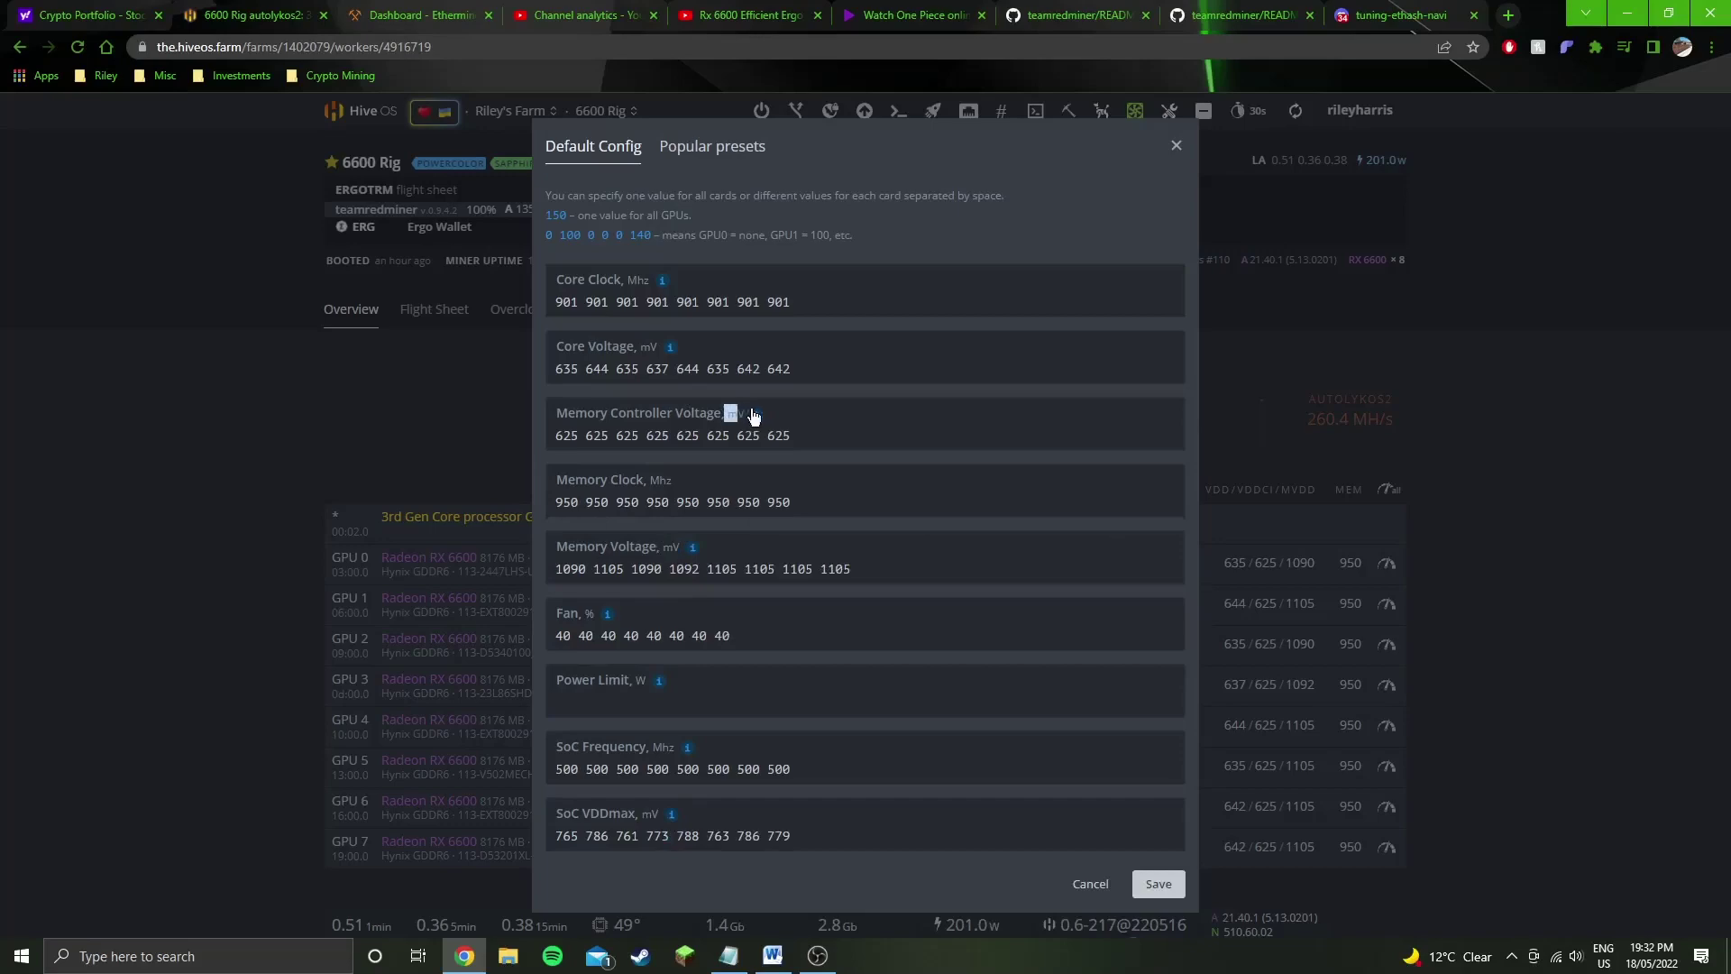
pyautogui.doubleClick(645, 345)
pyautogui.click(1125, 256)
pyautogui.click(1175, 146)
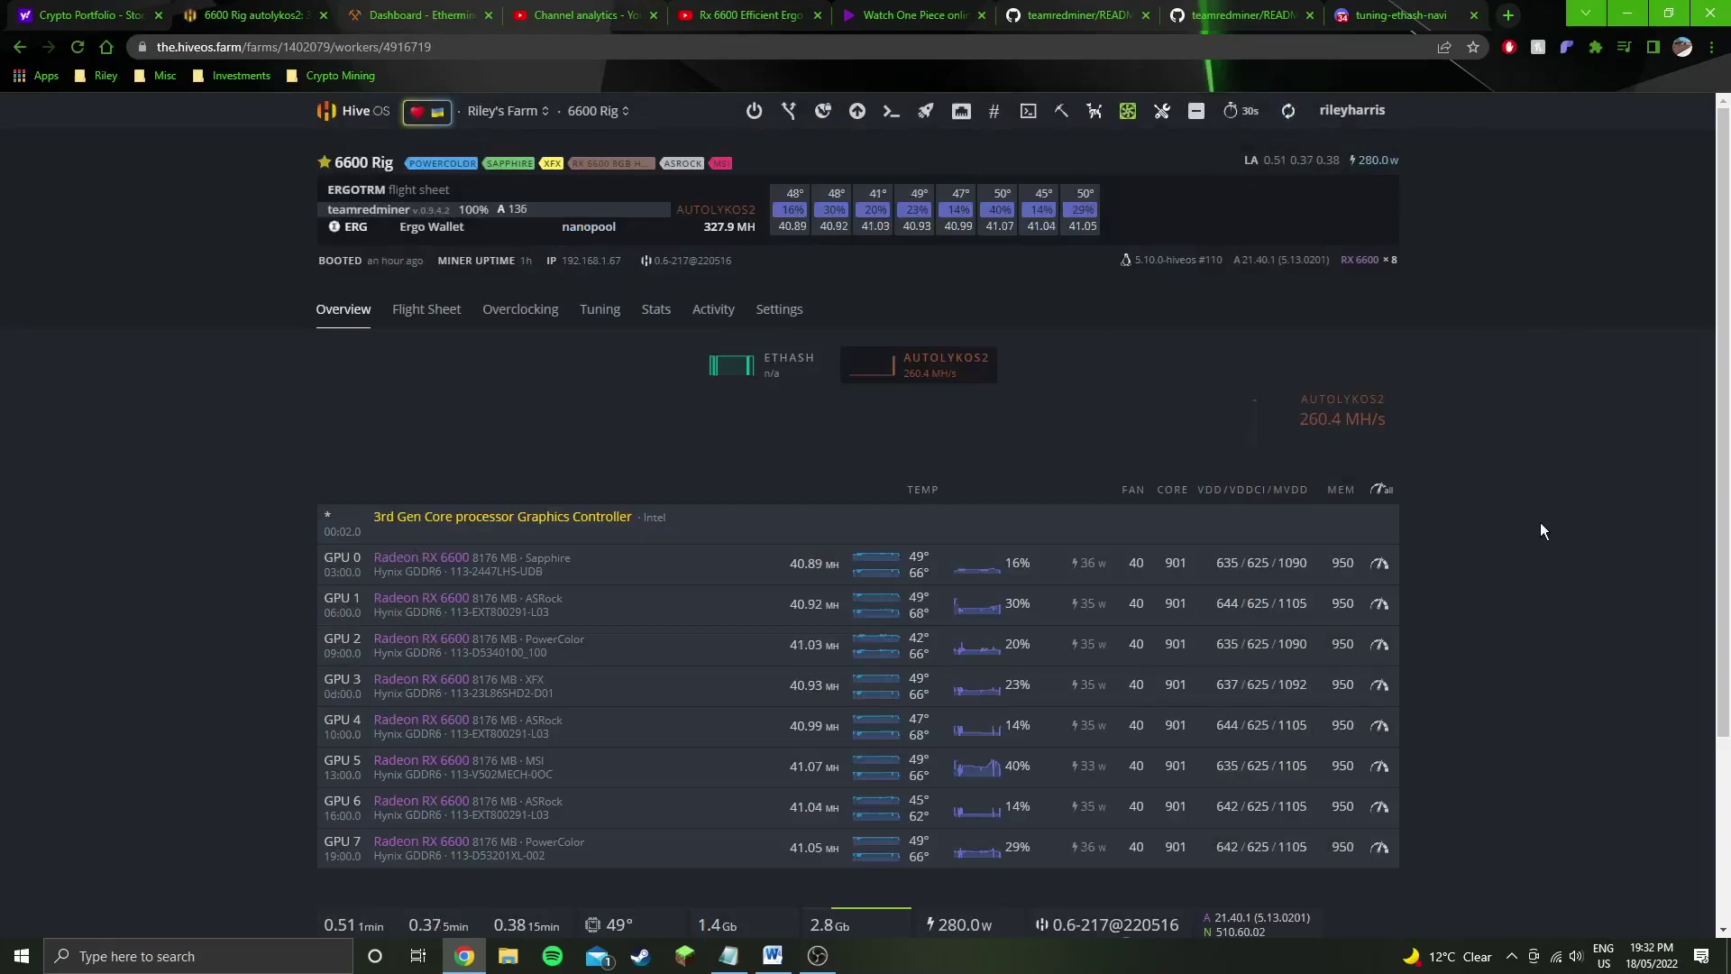
# Refresh the 6600 Rig's data, checking GPU 0's hashrate and the miner uptime before reloading the page.
pyautogui.click(1287, 121)
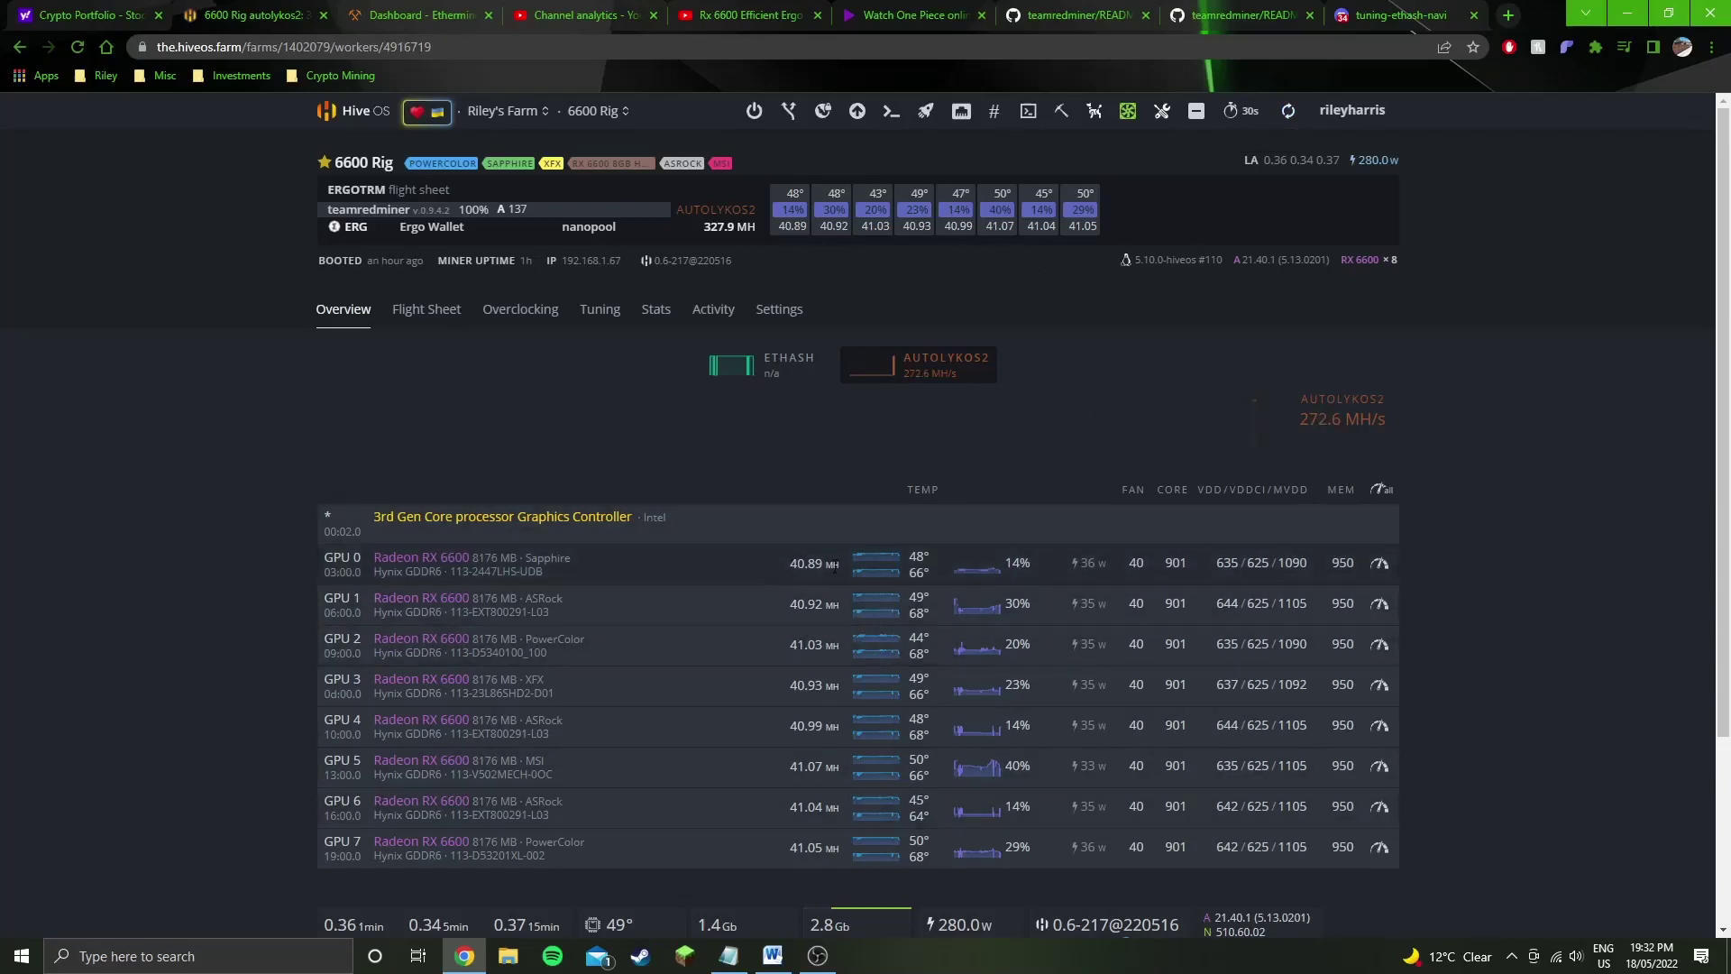
pyautogui.moveTo(785, 564); pyautogui.dragTo(838, 568)
pyautogui.click(771, 560)
pyautogui.doubleClick(526, 261)
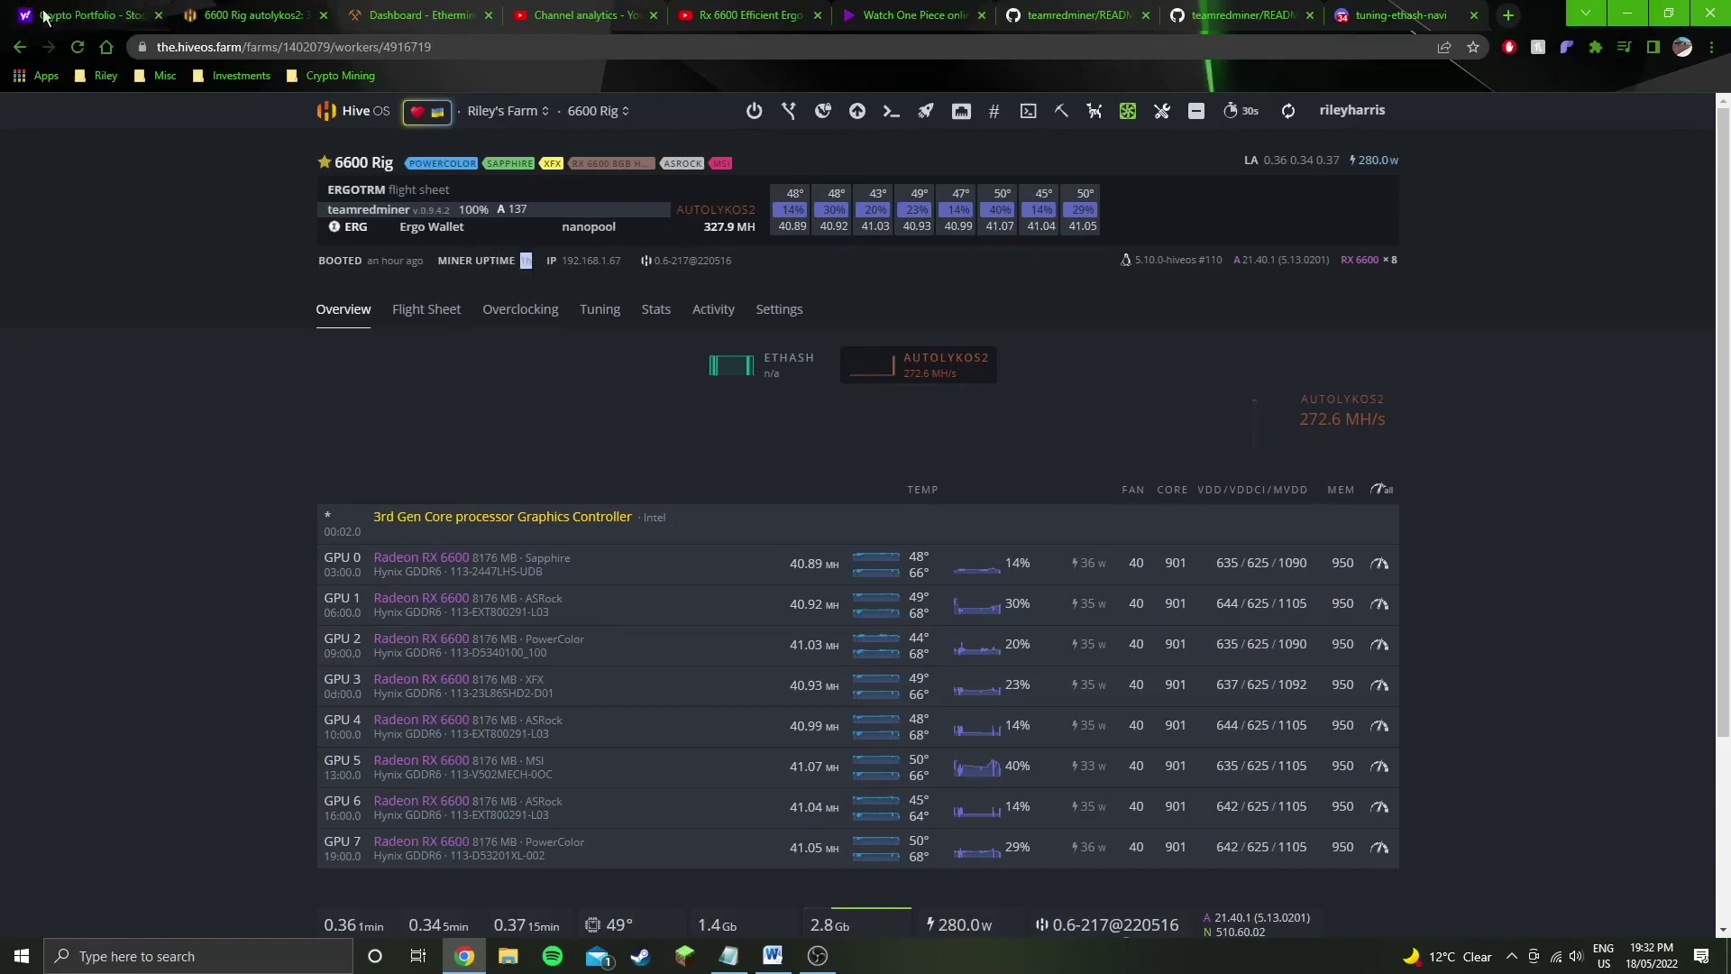
pyautogui.click(78, 48)
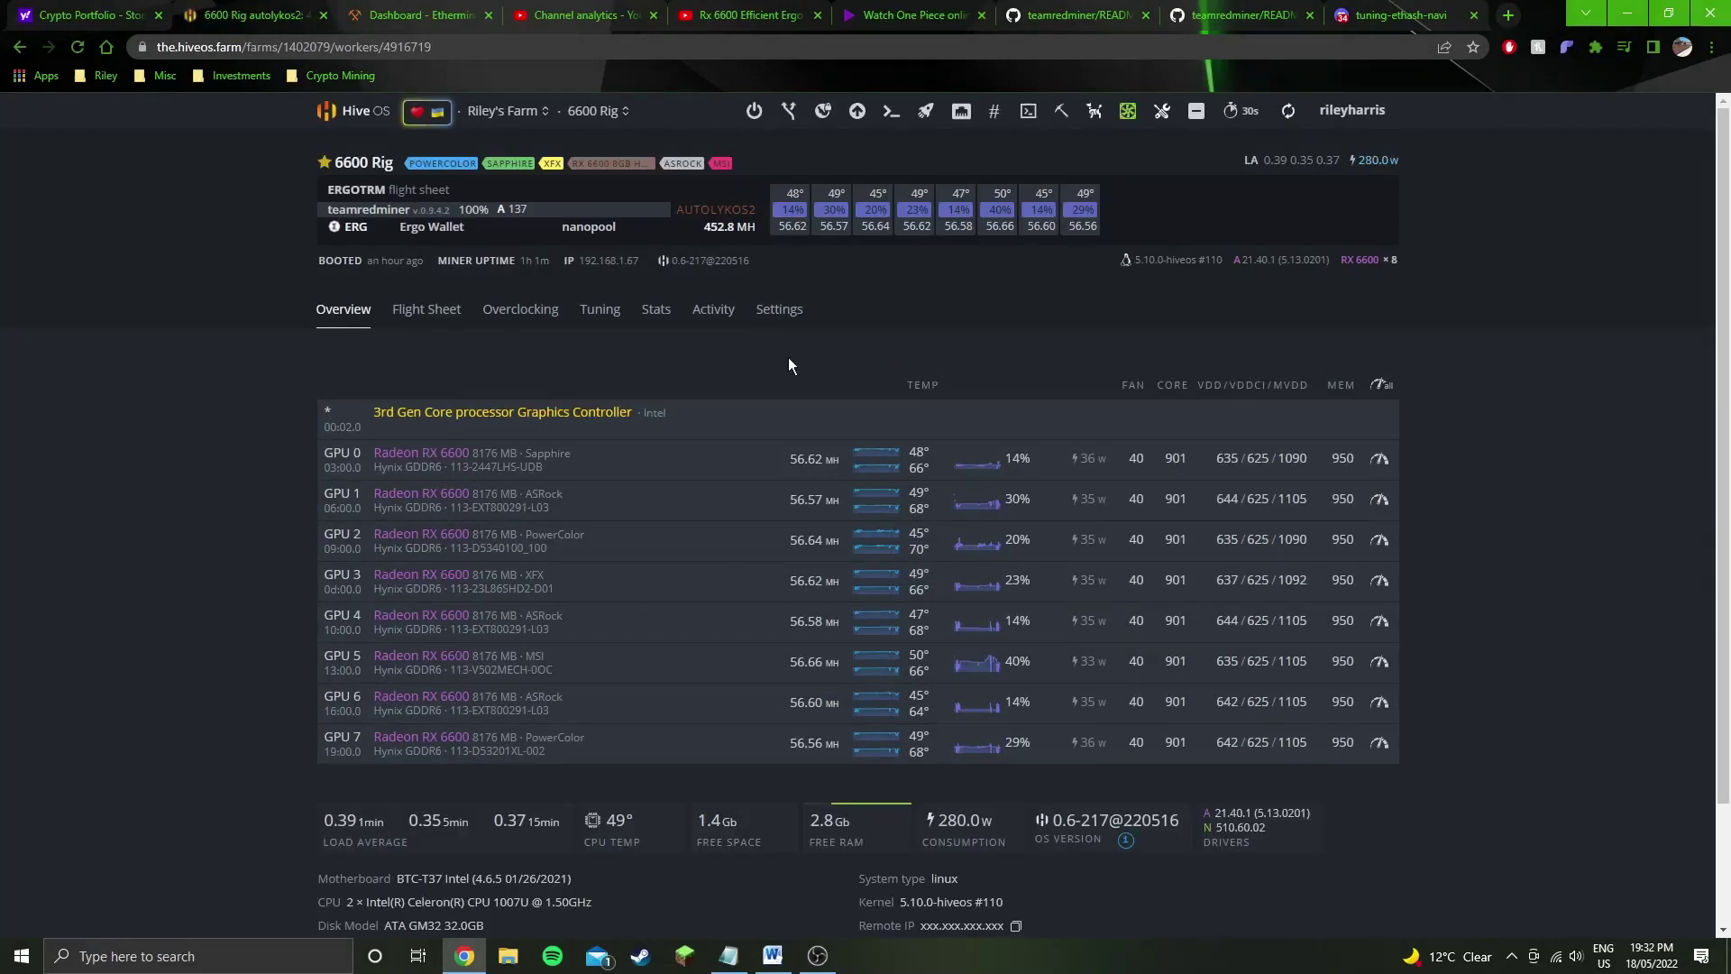
# Review the rig's one-day power, Ethash and Autolykos2 statistics charts and return to the rig overview.
pyautogui.click(655, 328)
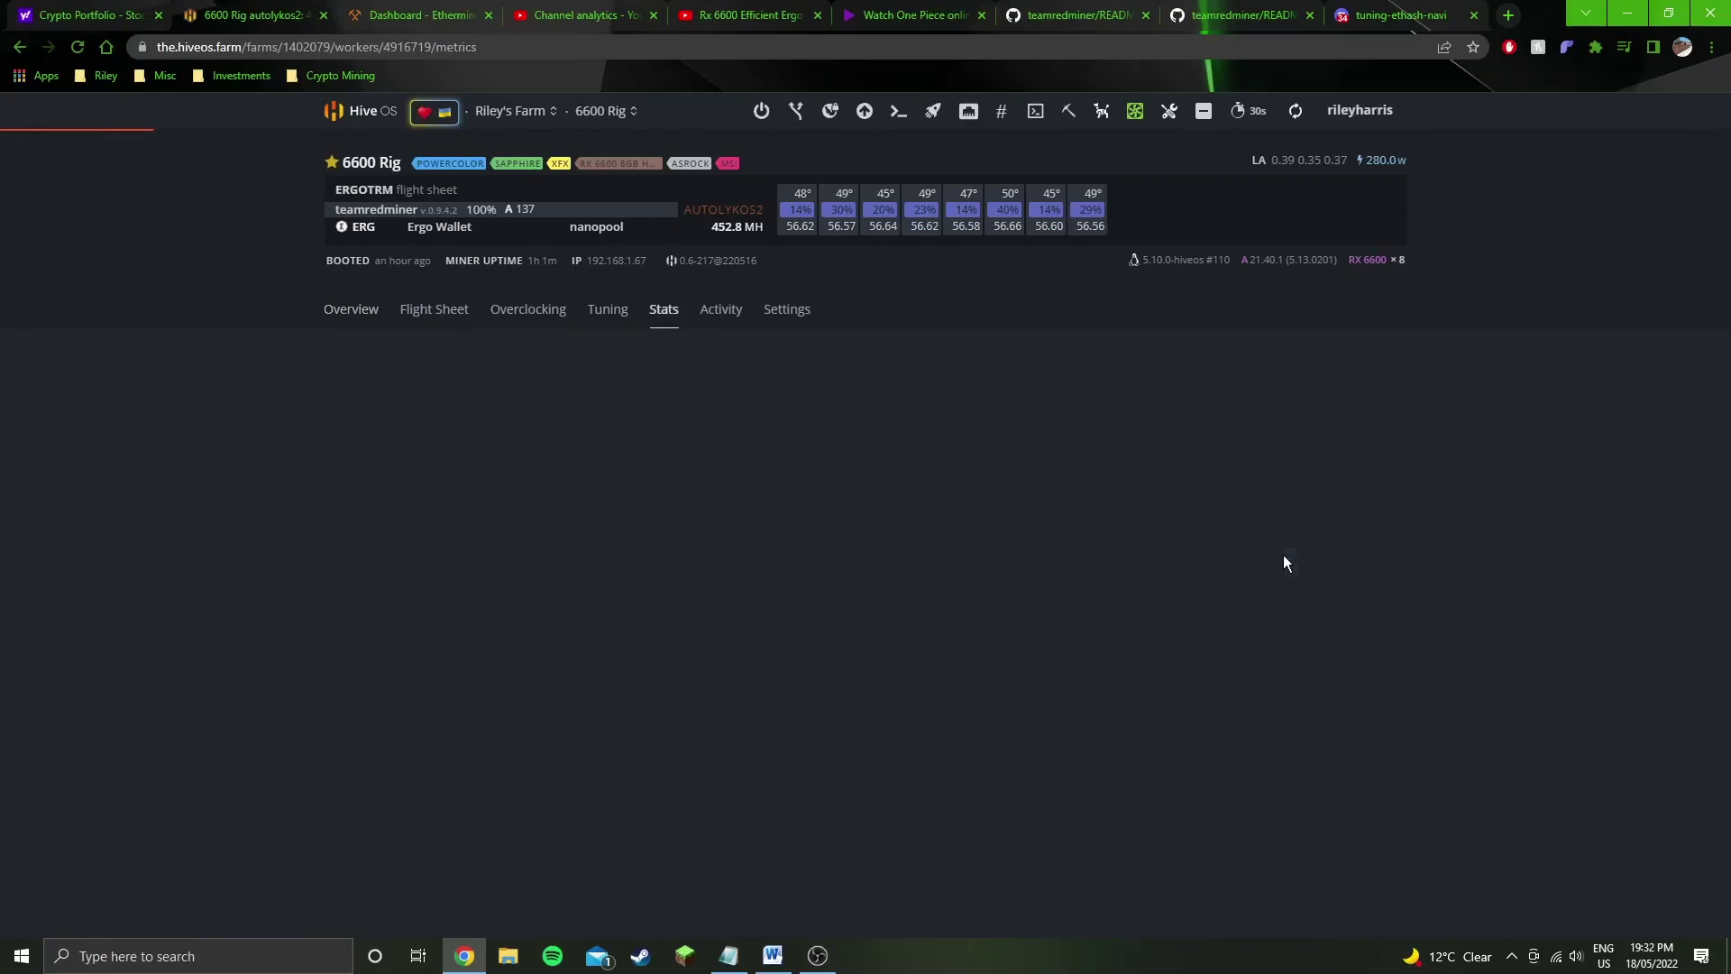
pyautogui.scroll(-15, 965, 674)
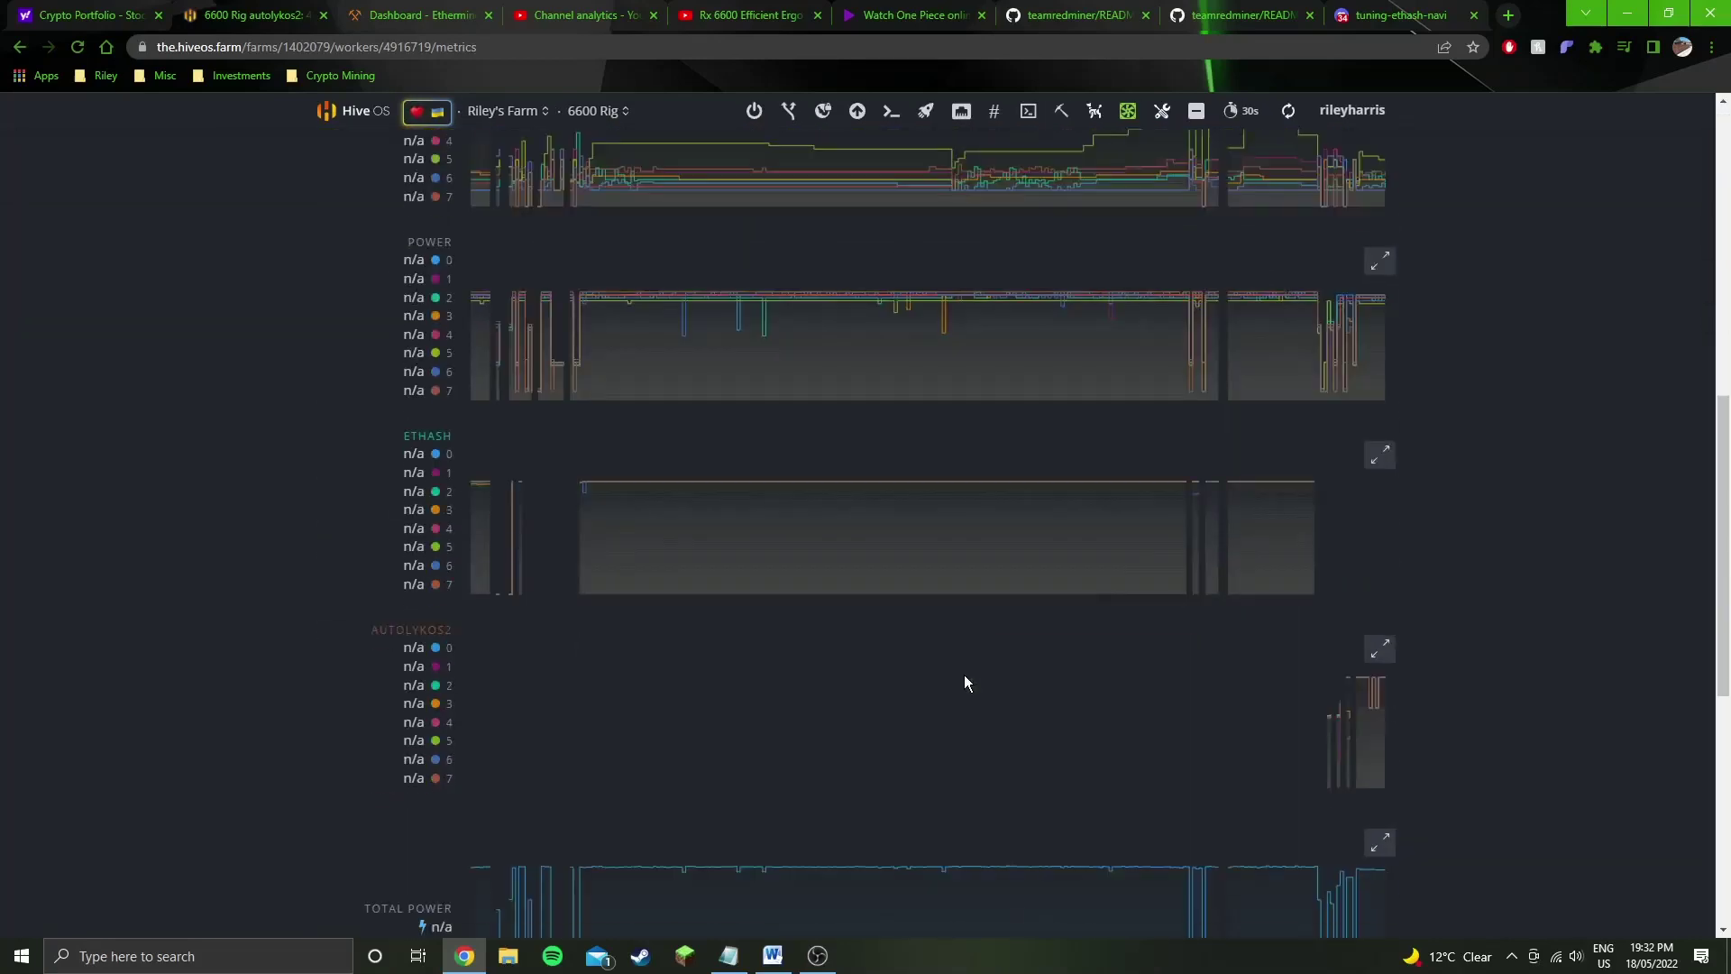
pyautogui.moveTo(1382, 722)
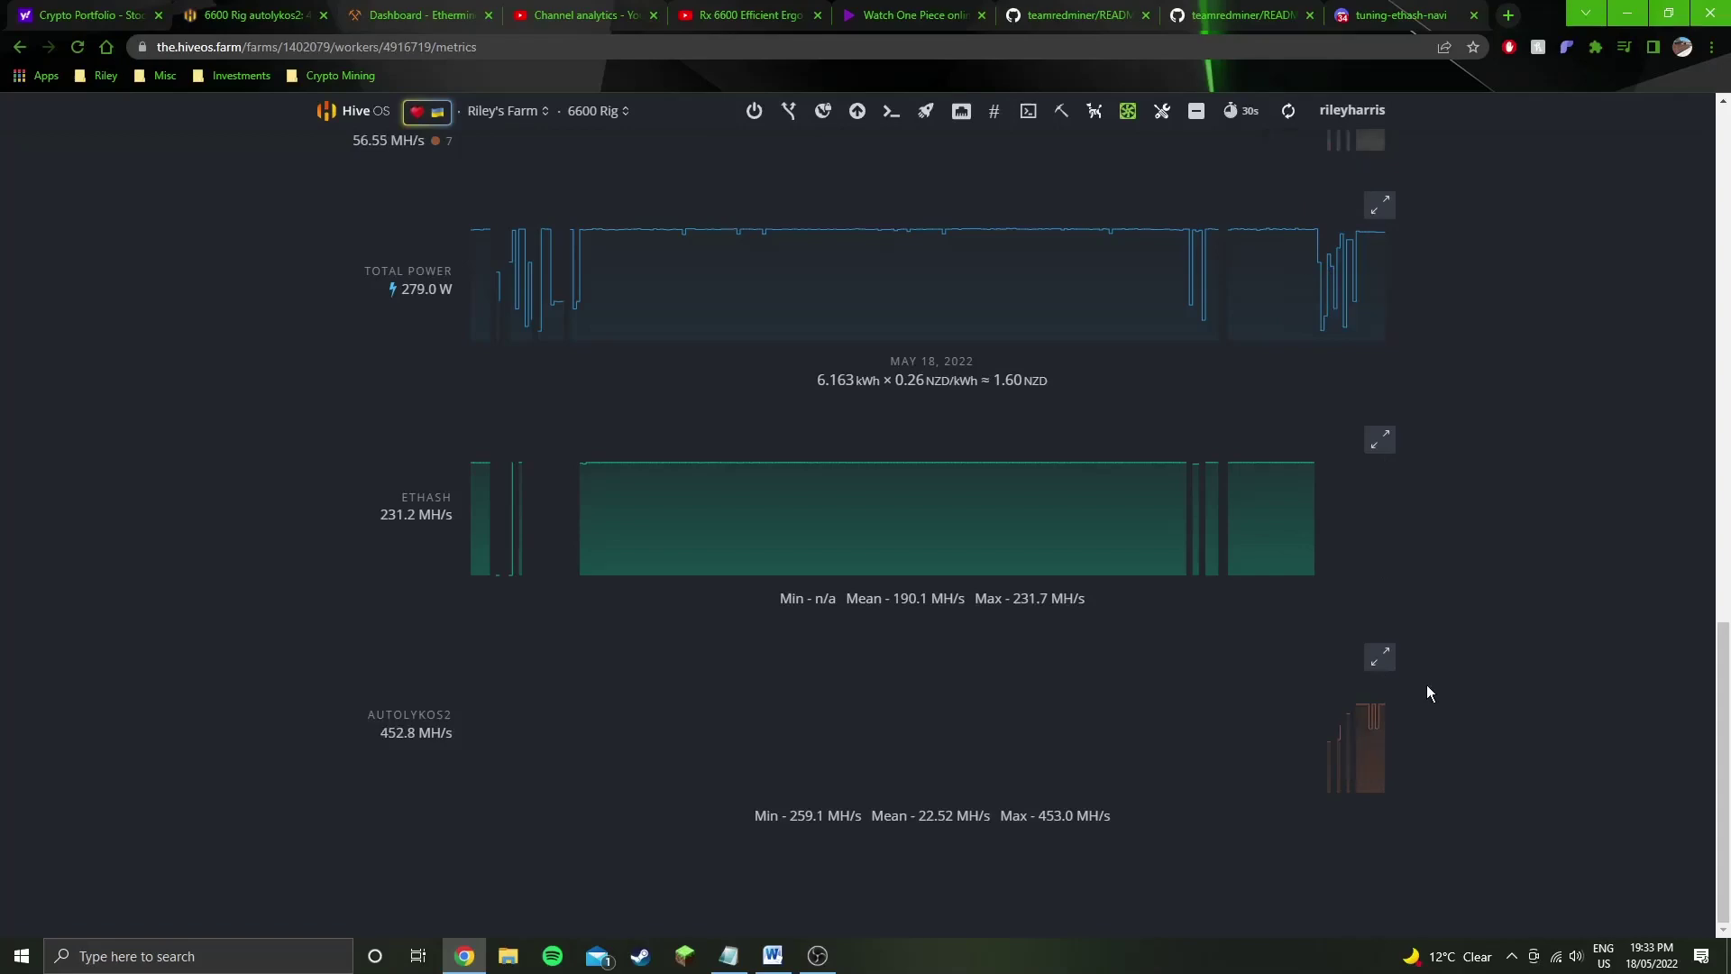
pyautogui.scroll(12, 463, 564)
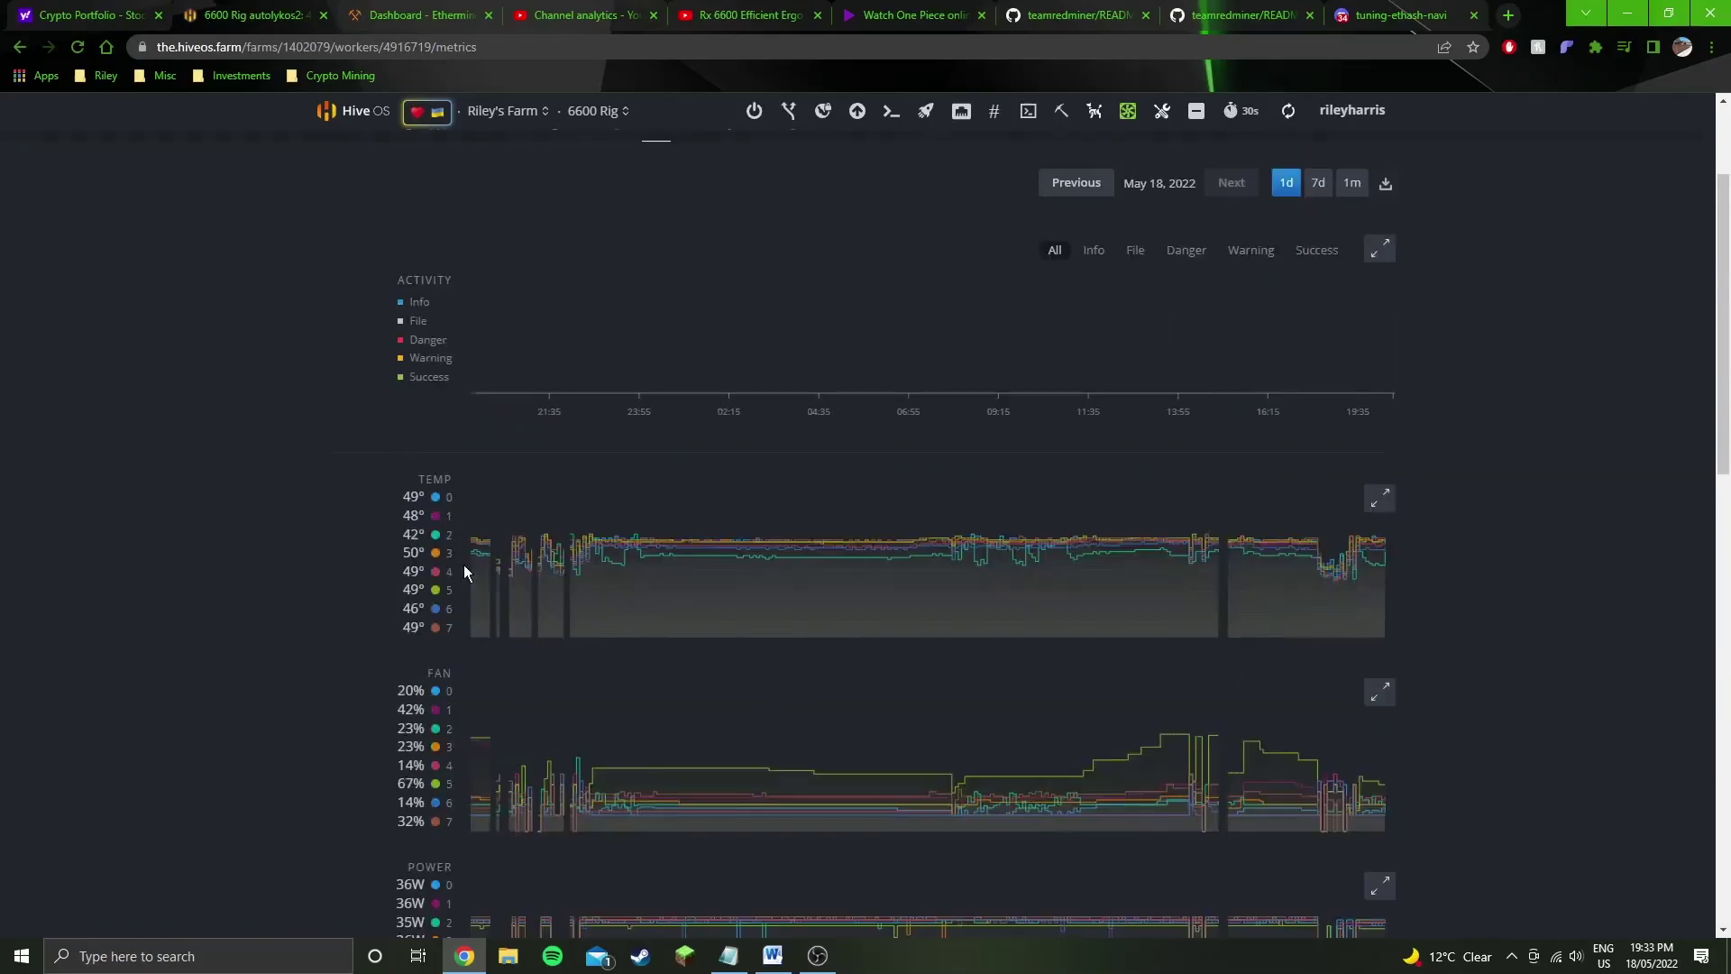
pyautogui.scroll(2, 463, 564)
pyautogui.click(343, 315)
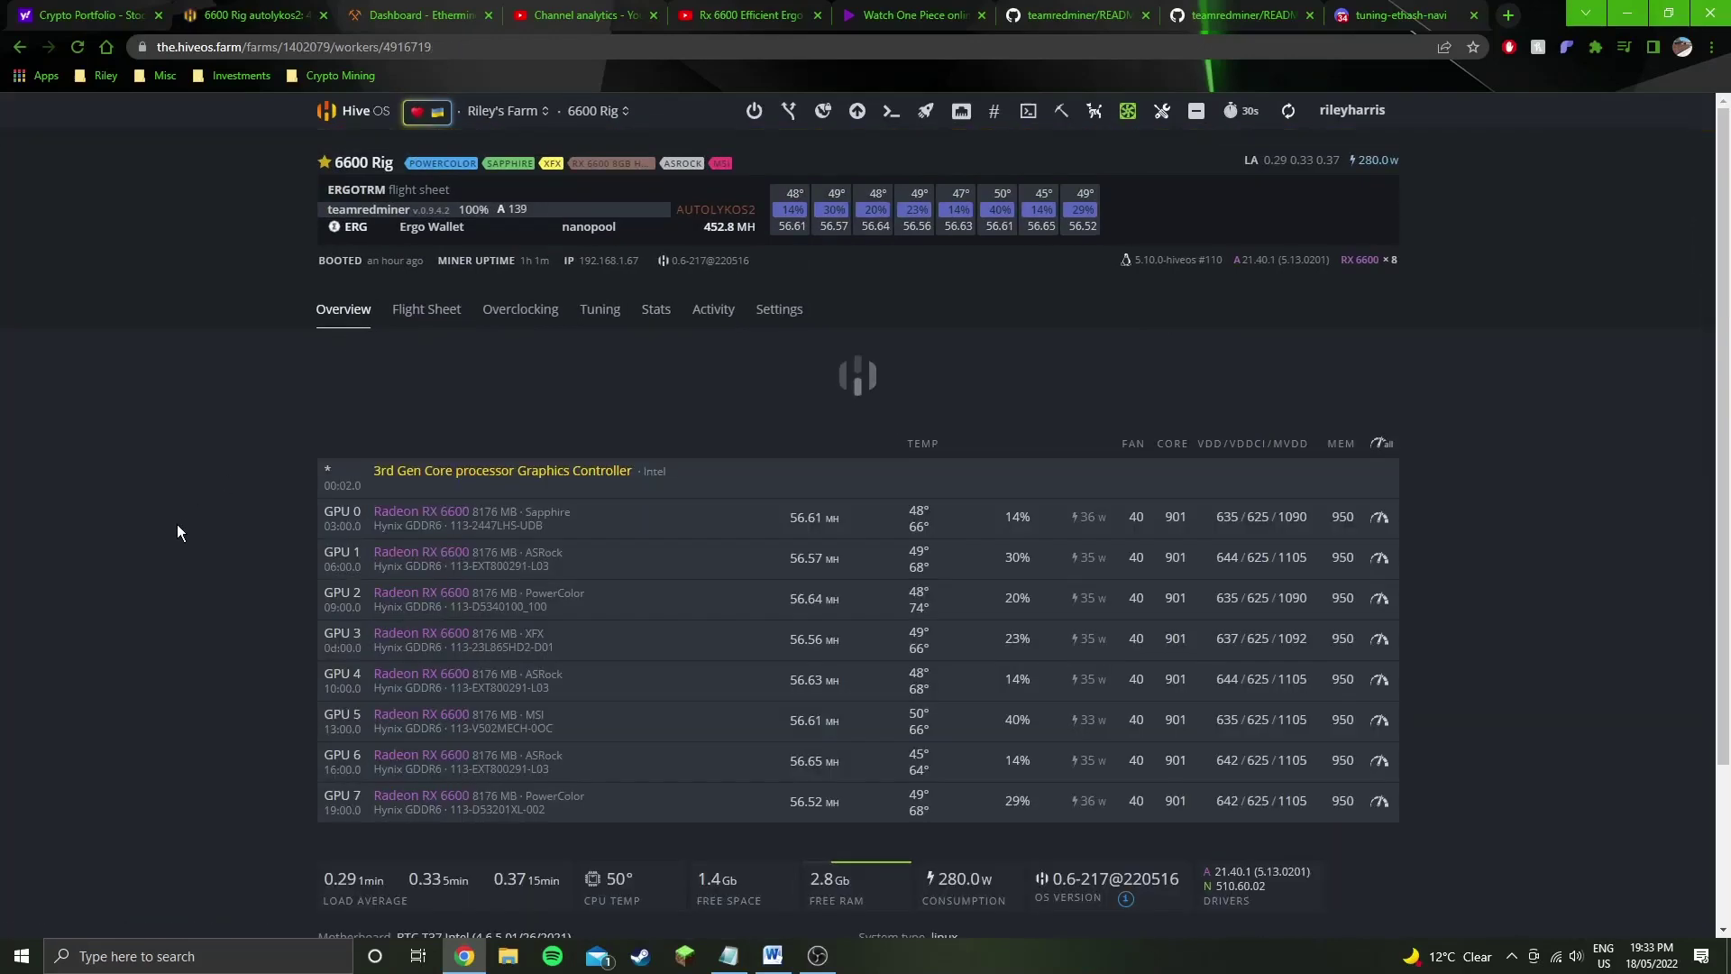